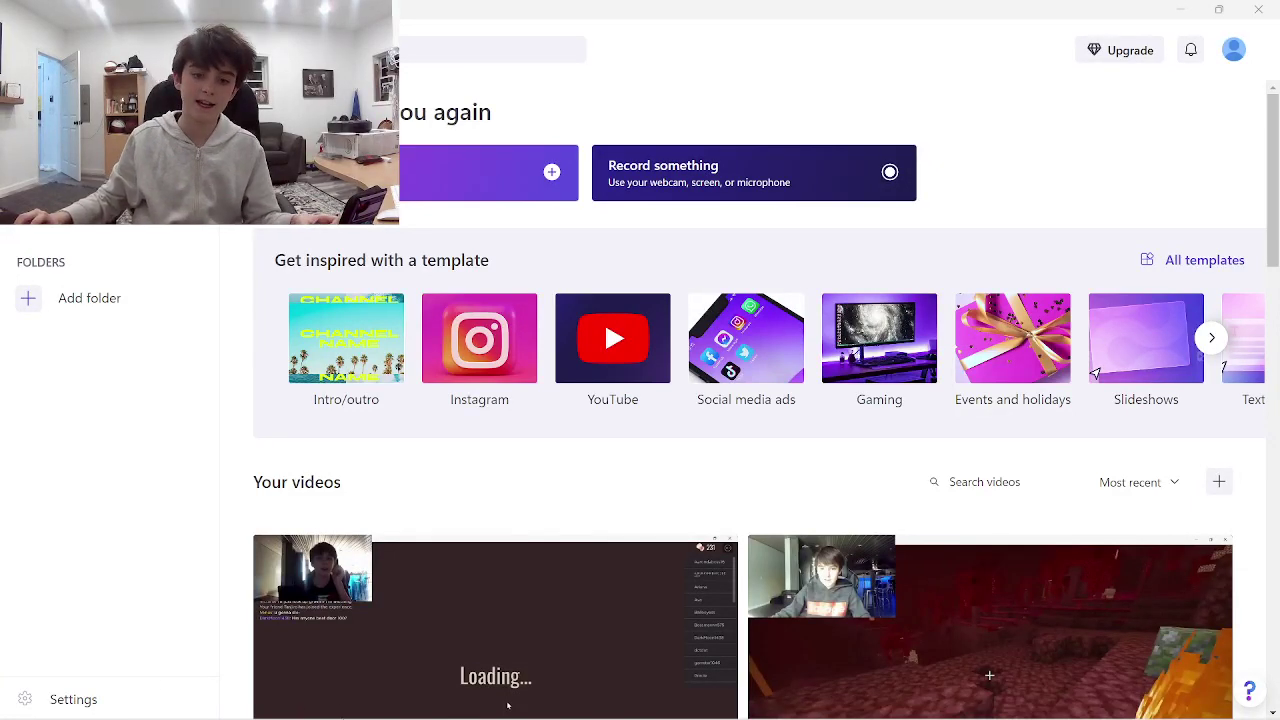
# Minimize Roblox and return to the Clipchamp home page from the taskbar.
pyautogui.moveTo(431, 710)
pyautogui.click(572, 703)
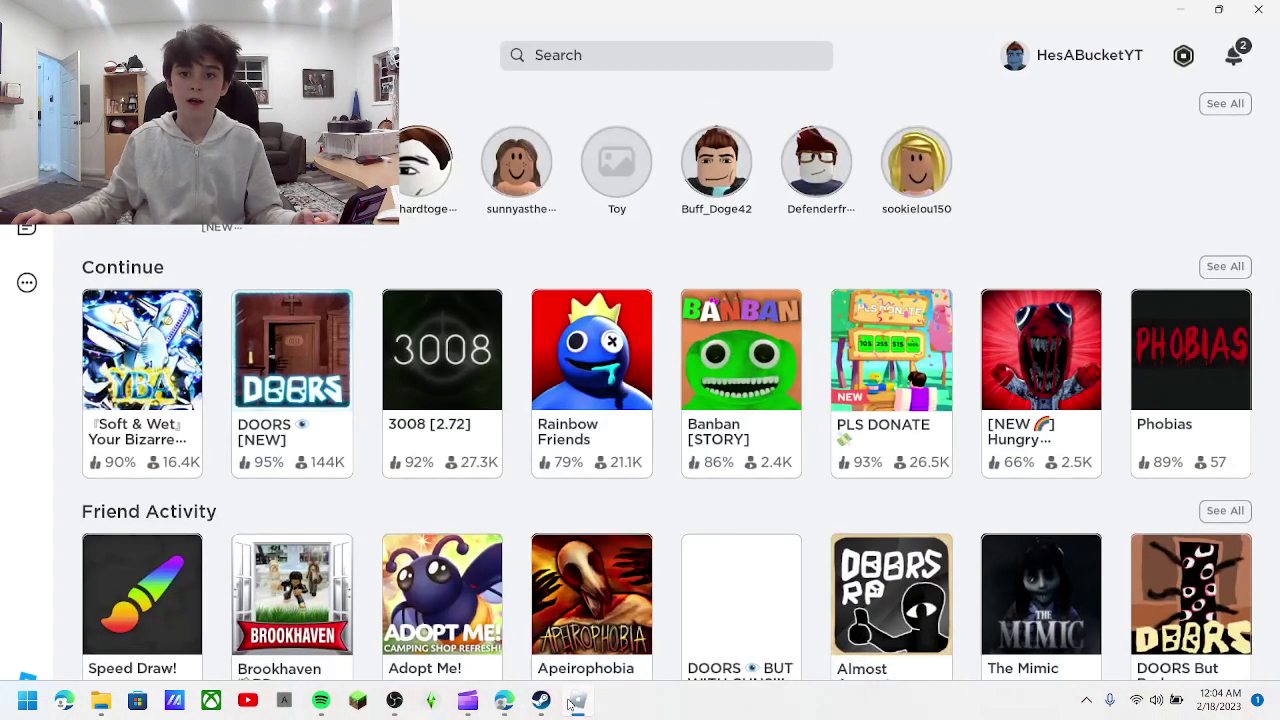
pyautogui.click(577, 703)
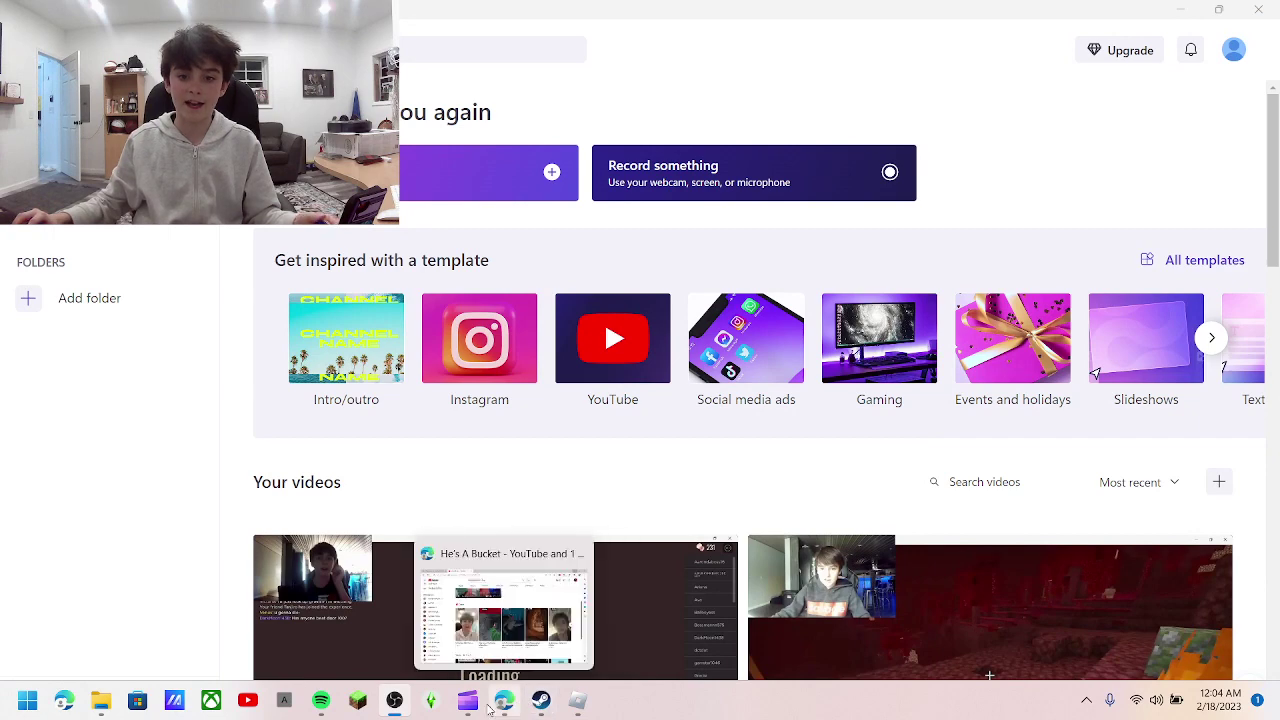
pyautogui.click(502, 703)
pyautogui.click(468, 702)
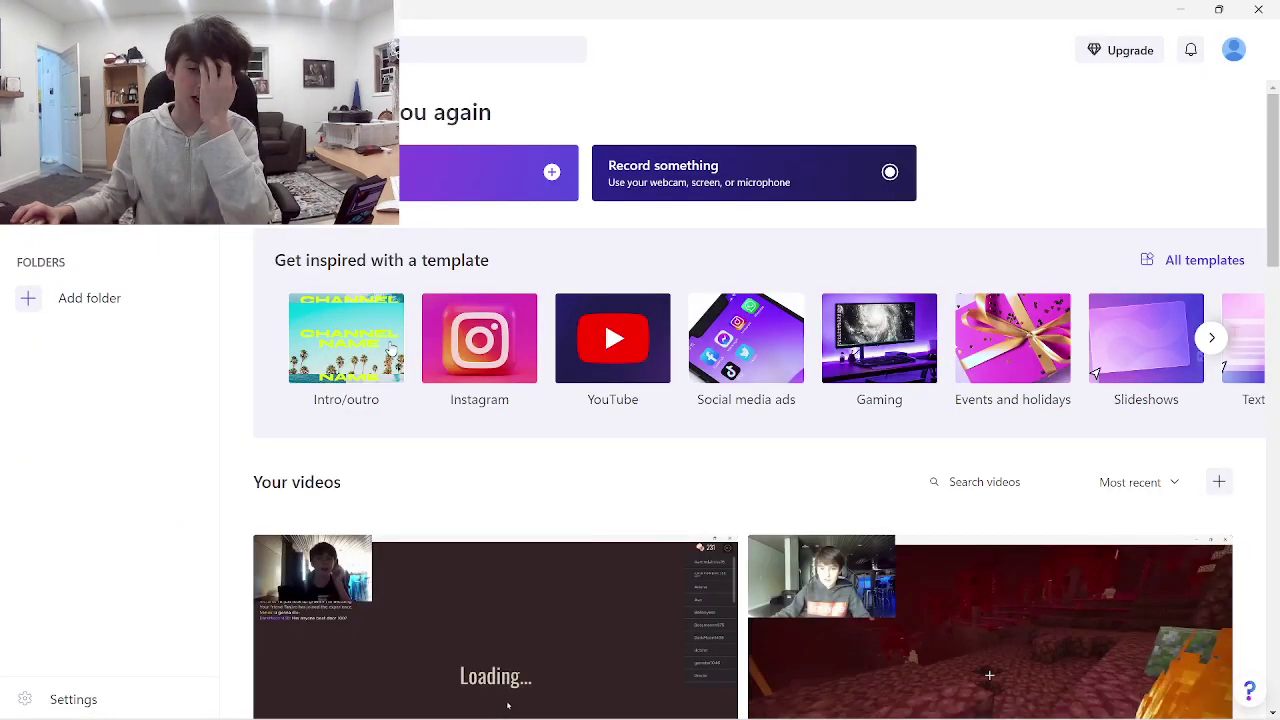
pyautogui.click(415, 183)
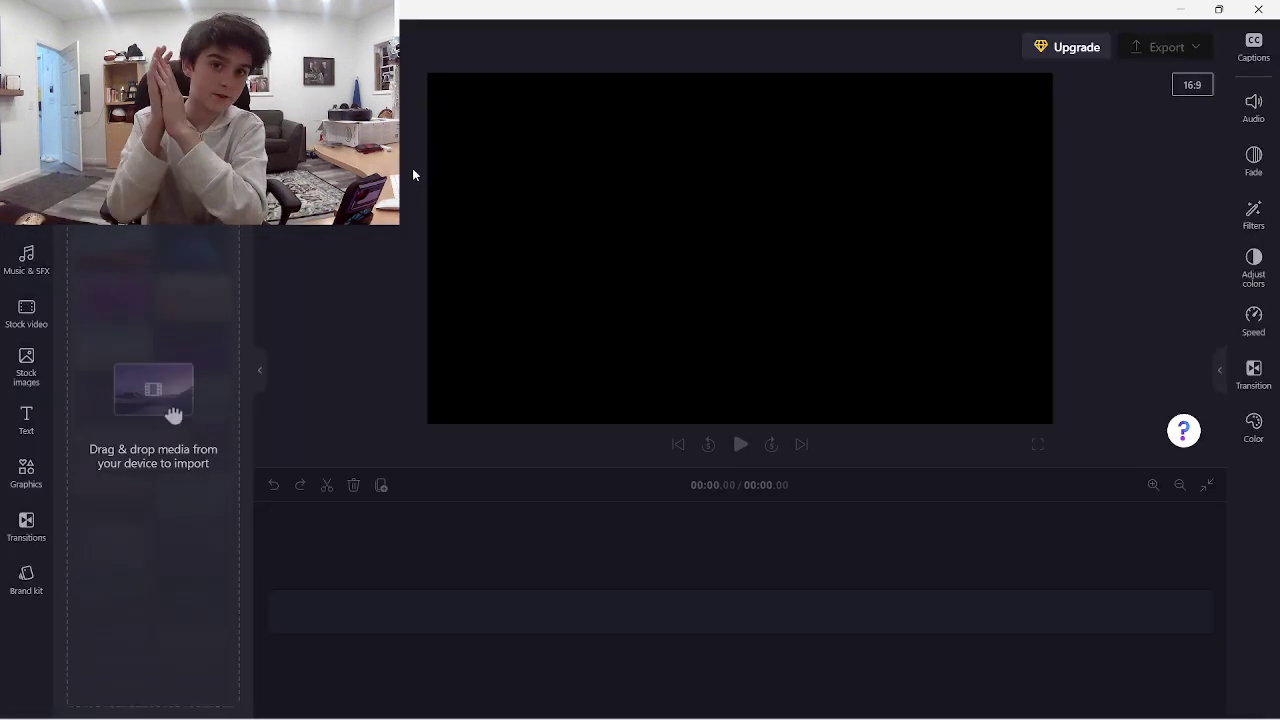
pyautogui.click(174, 415)
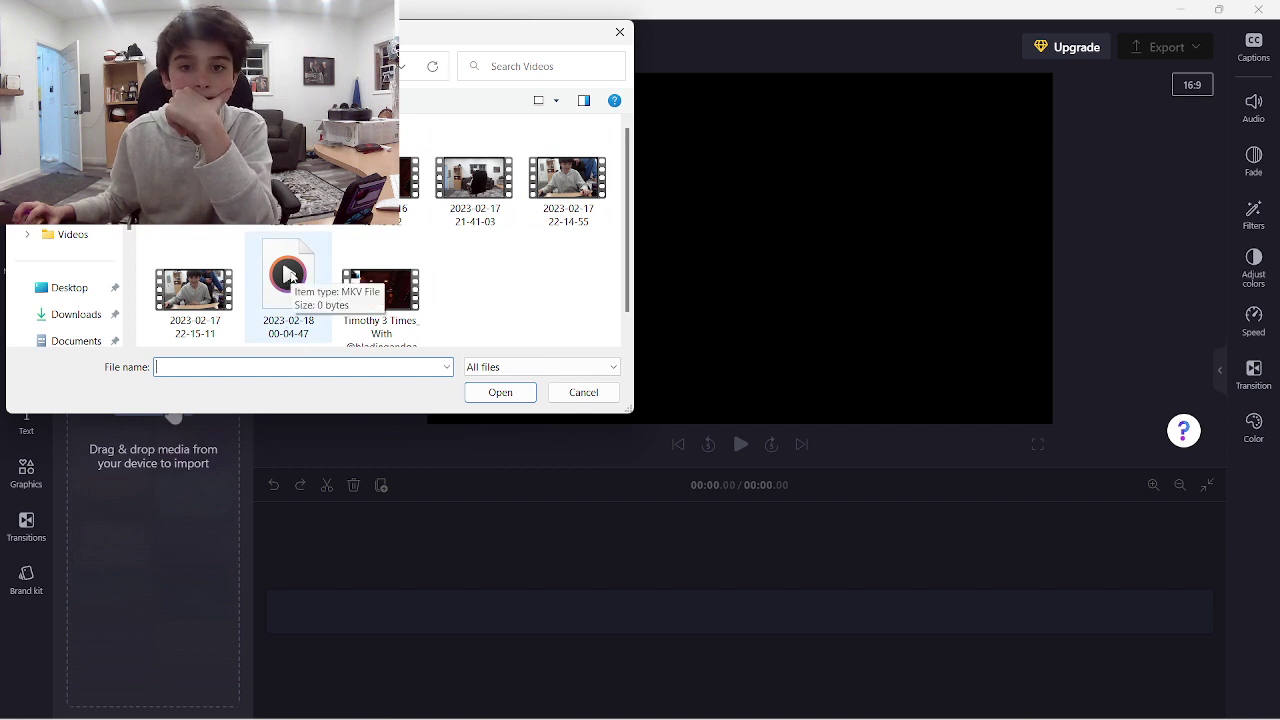
pyautogui.click(290, 279)
pyautogui.click(513, 391)
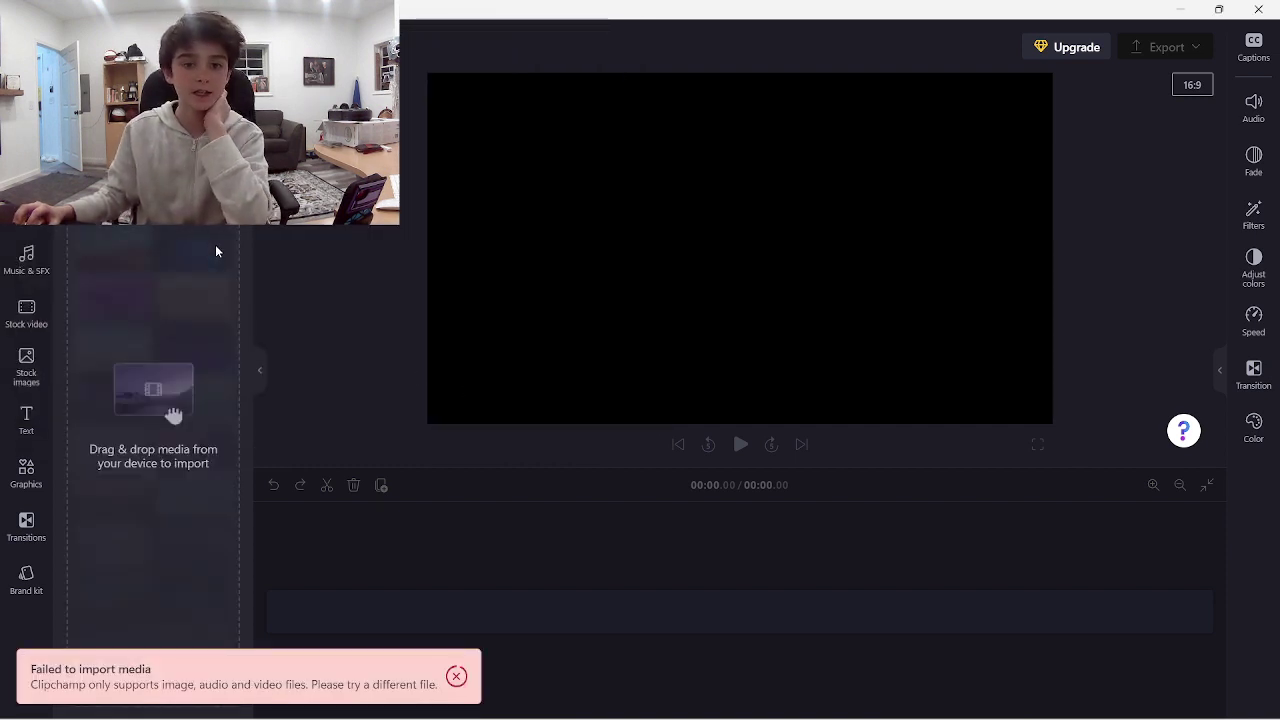
pyautogui.click(172, 414)
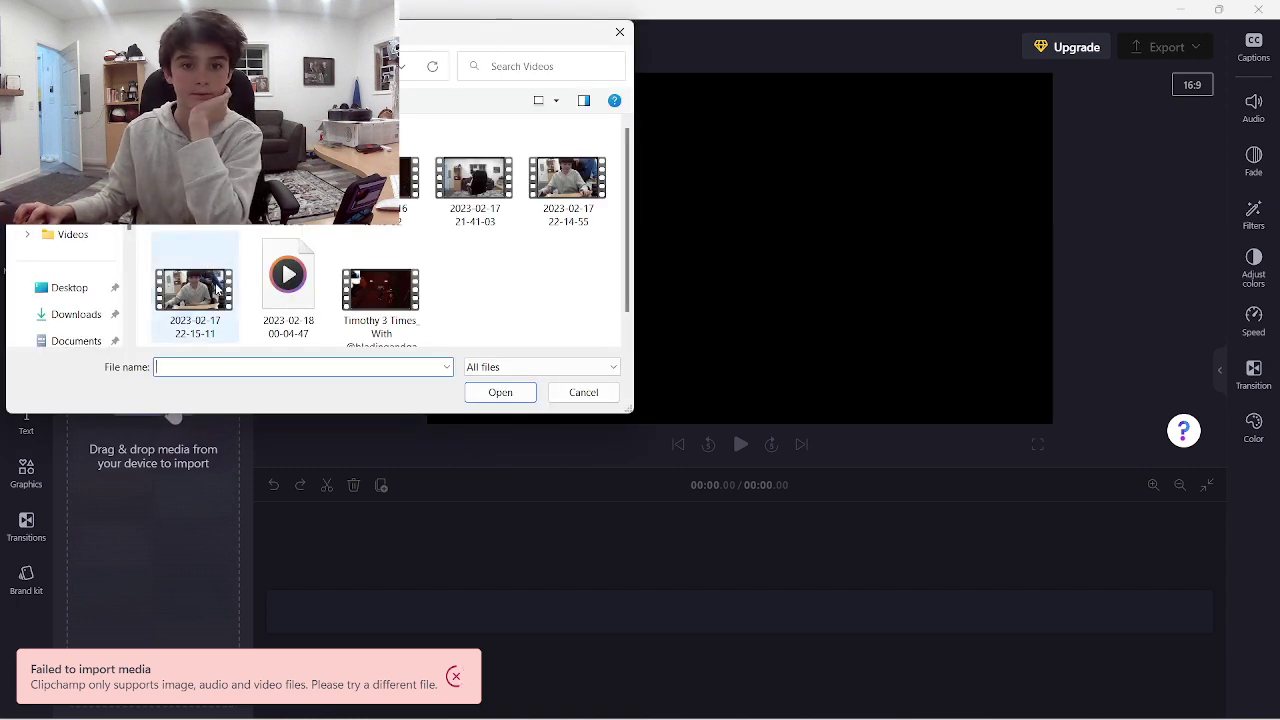
pyautogui.click(205, 268)
pyautogui.scroll(-1, 215, 285)
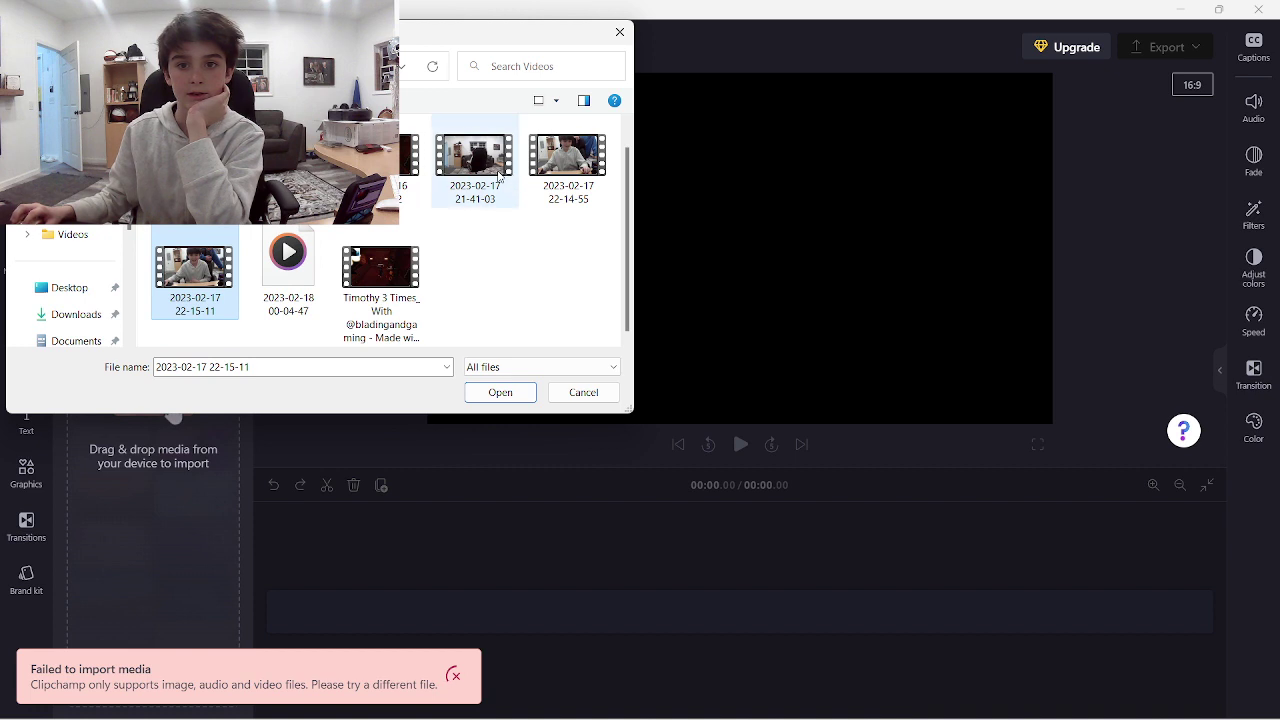
pyautogui.click(500, 183)
pyautogui.click(502, 392)
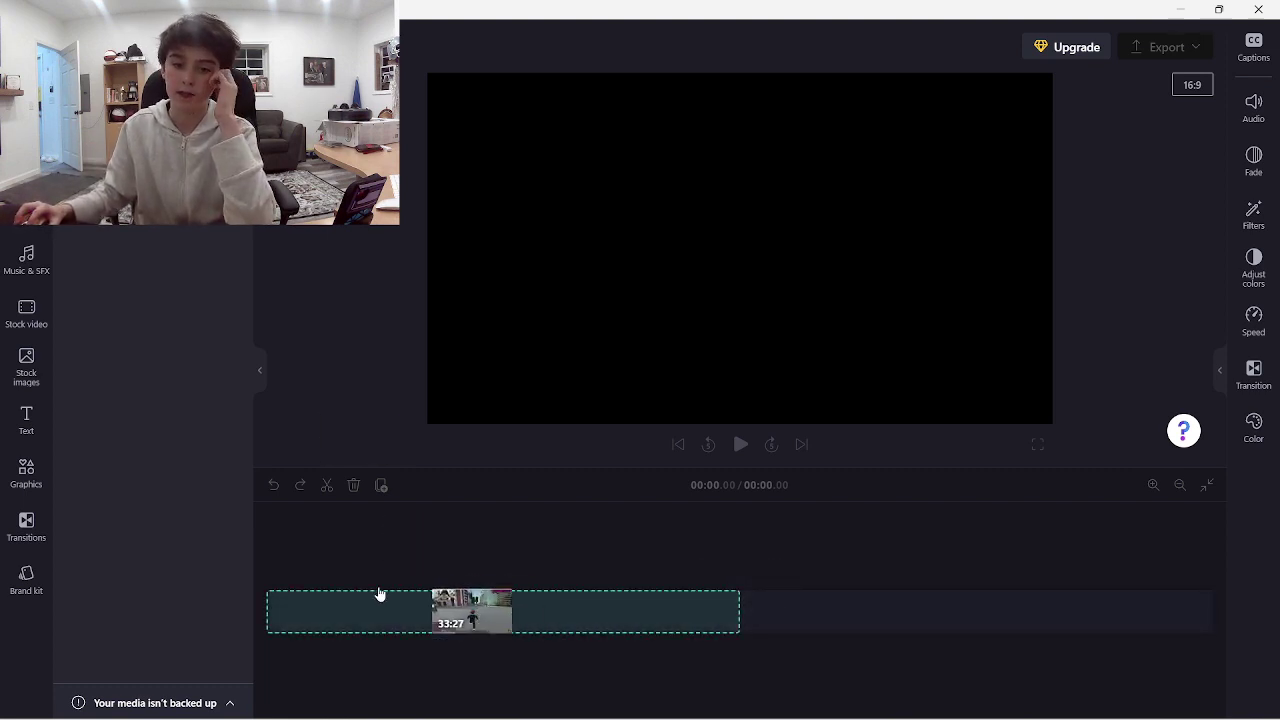
pyautogui.press('space')
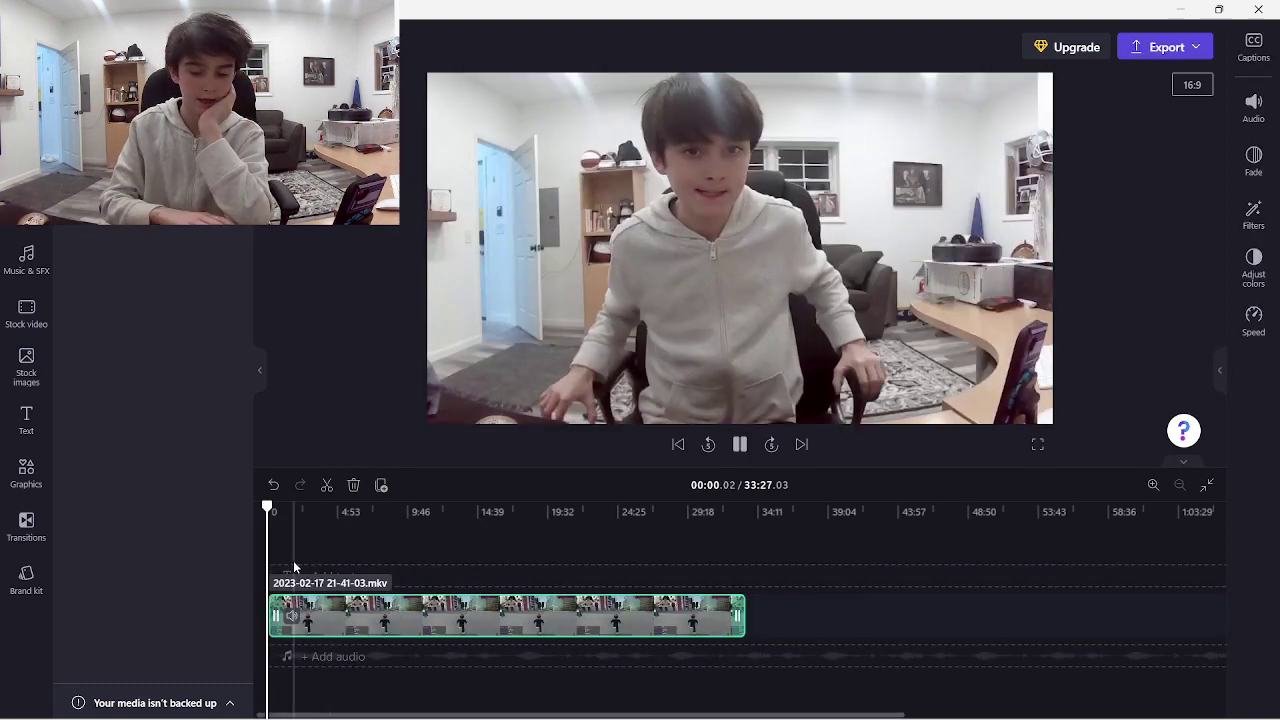
pyautogui.rightClick(320, 628)
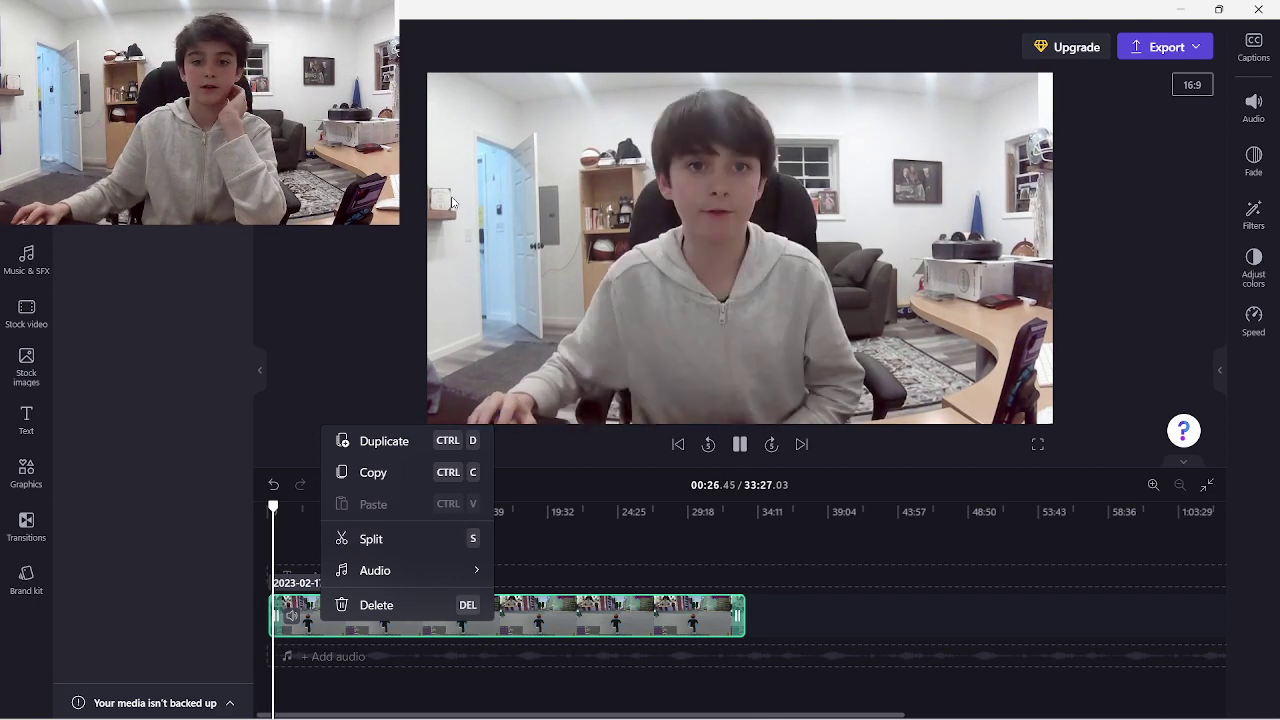
pyautogui.click(548, 543)
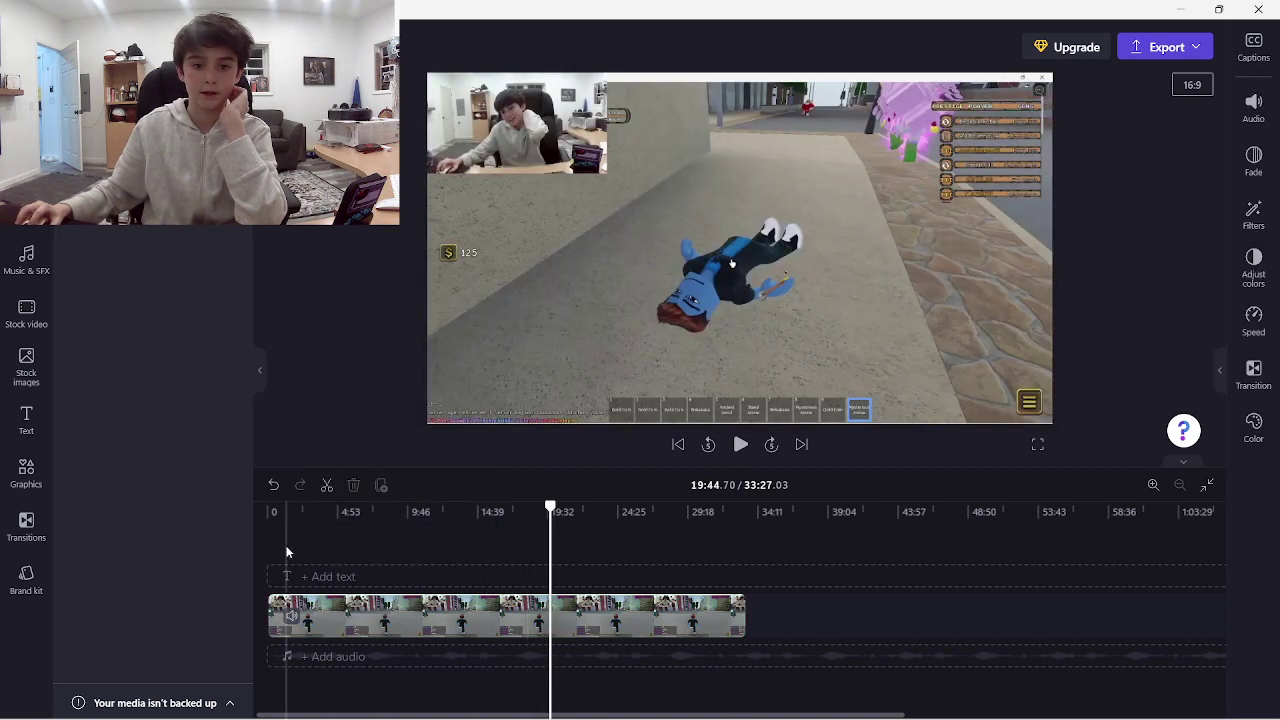
pyautogui.click(277, 546)
pyautogui.press('space')
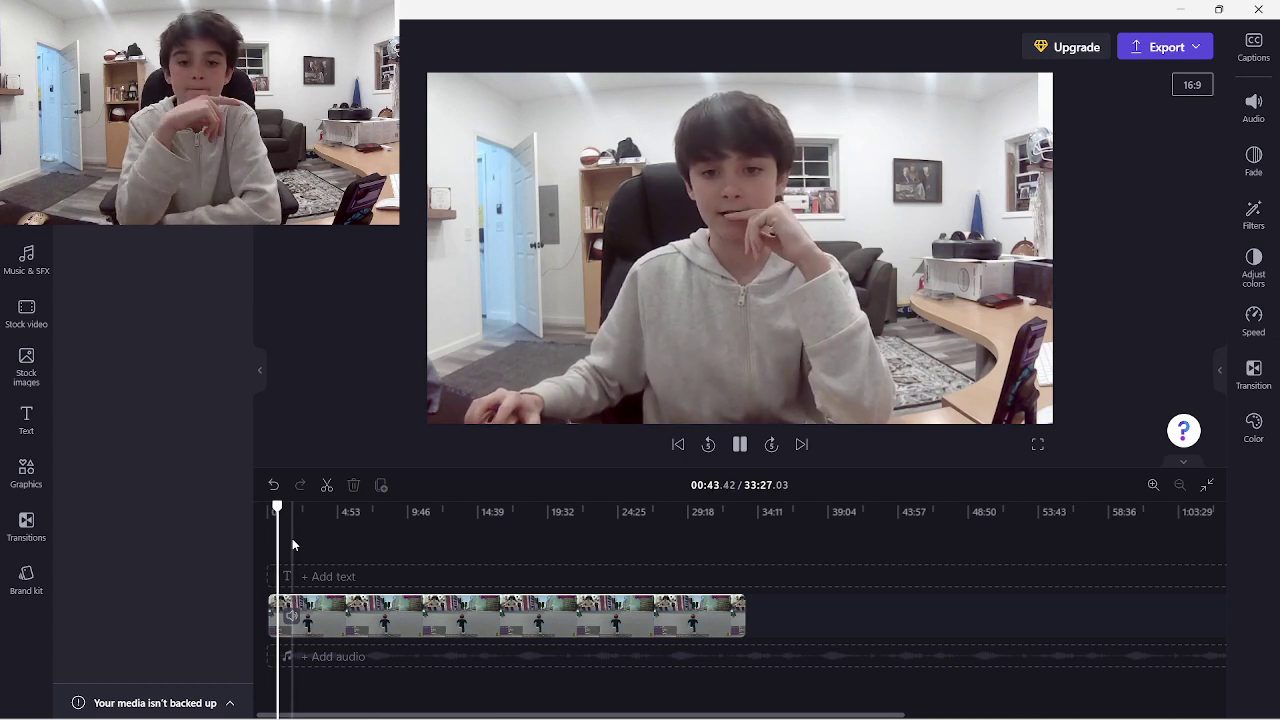
# Split the clip at 0:47 and move the playhead toward the next cut point.
pyautogui.click(292, 641)
pyautogui.rightClick(290, 642)
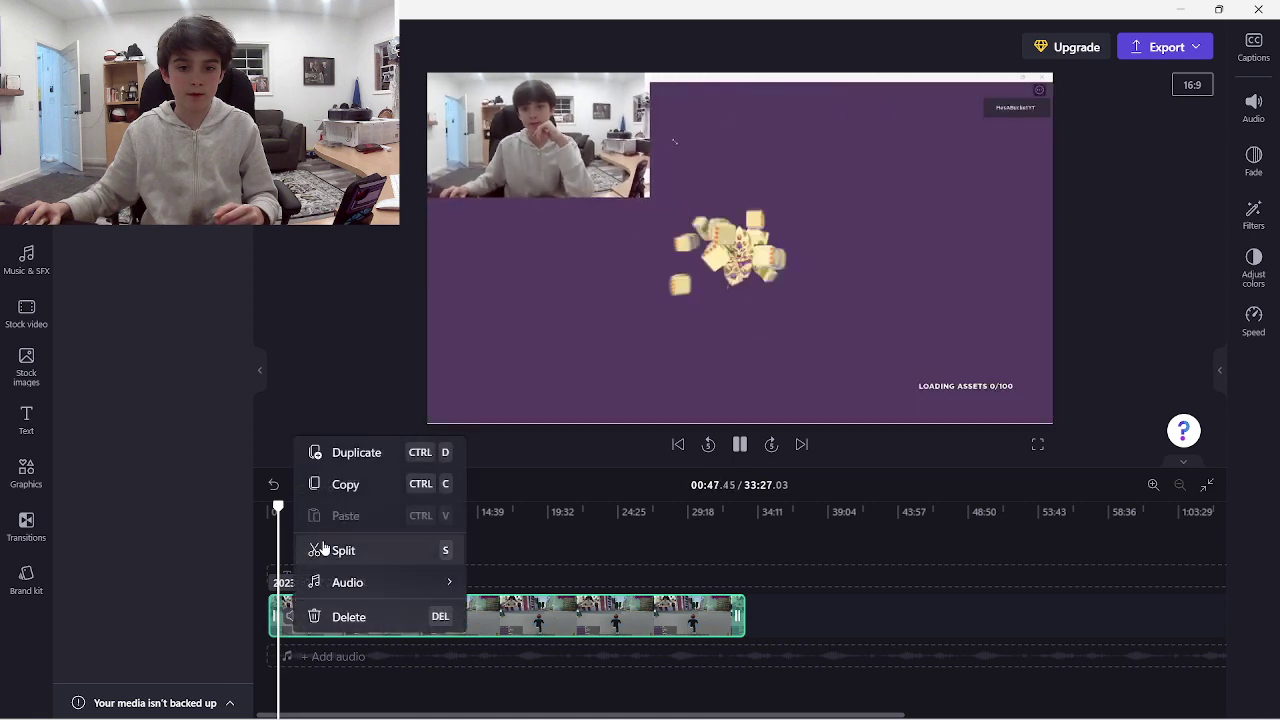
pyautogui.click(322, 551)
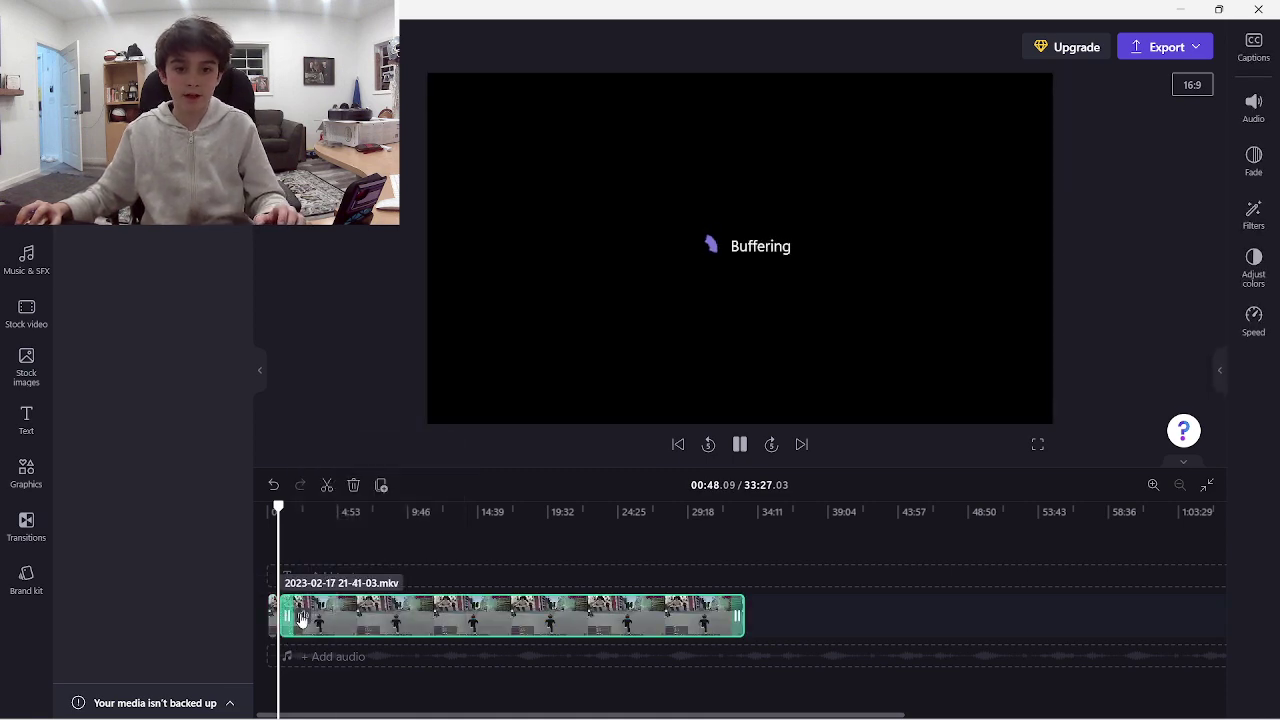
pyautogui.click(304, 551)
pyautogui.moveTo(302, 548); pyautogui.dragTo(295, 552)
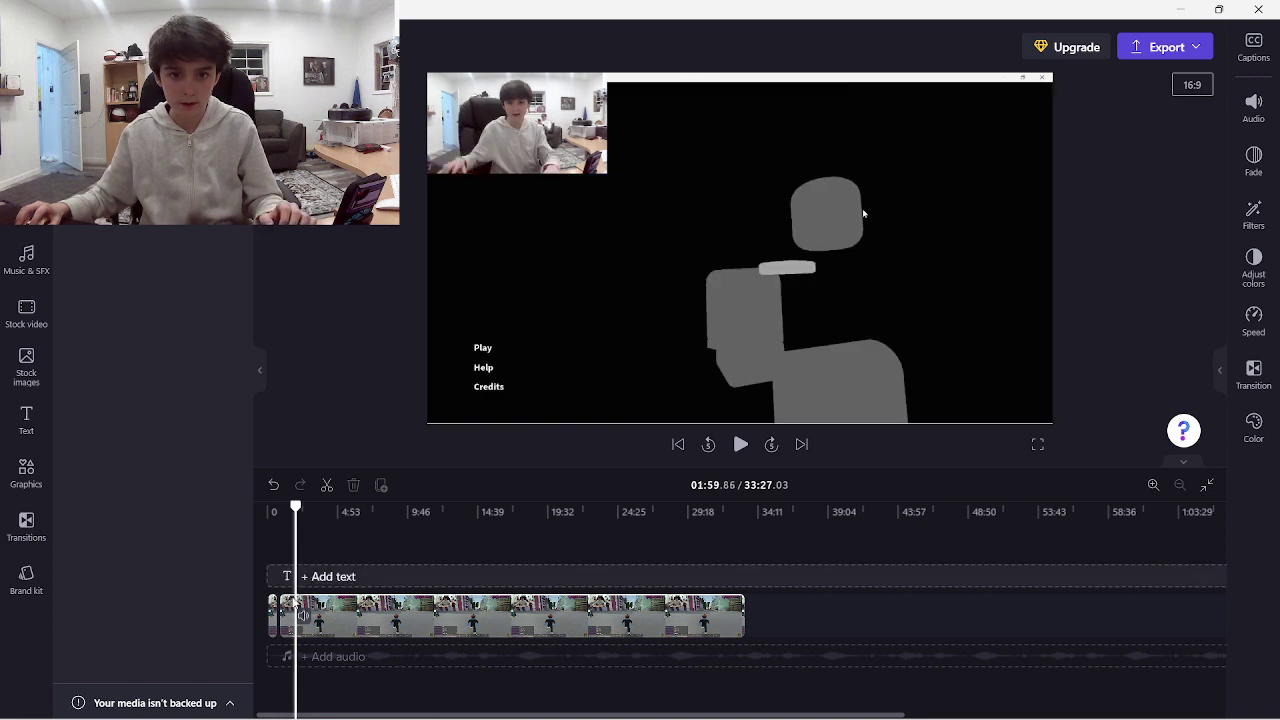
# Split again at 1:57, delete the middle piece and close the gap.
pyautogui.click(318, 616)
pyautogui.rightClick(320, 612)
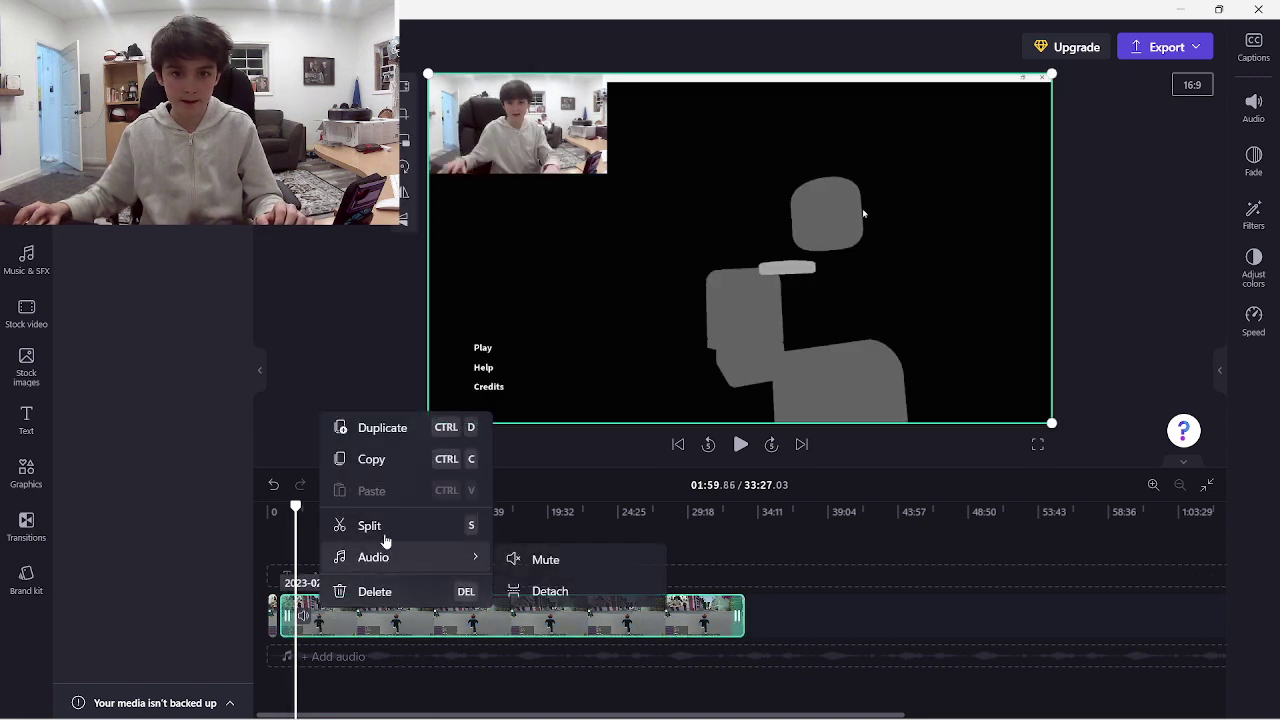
pyautogui.click(372, 528)
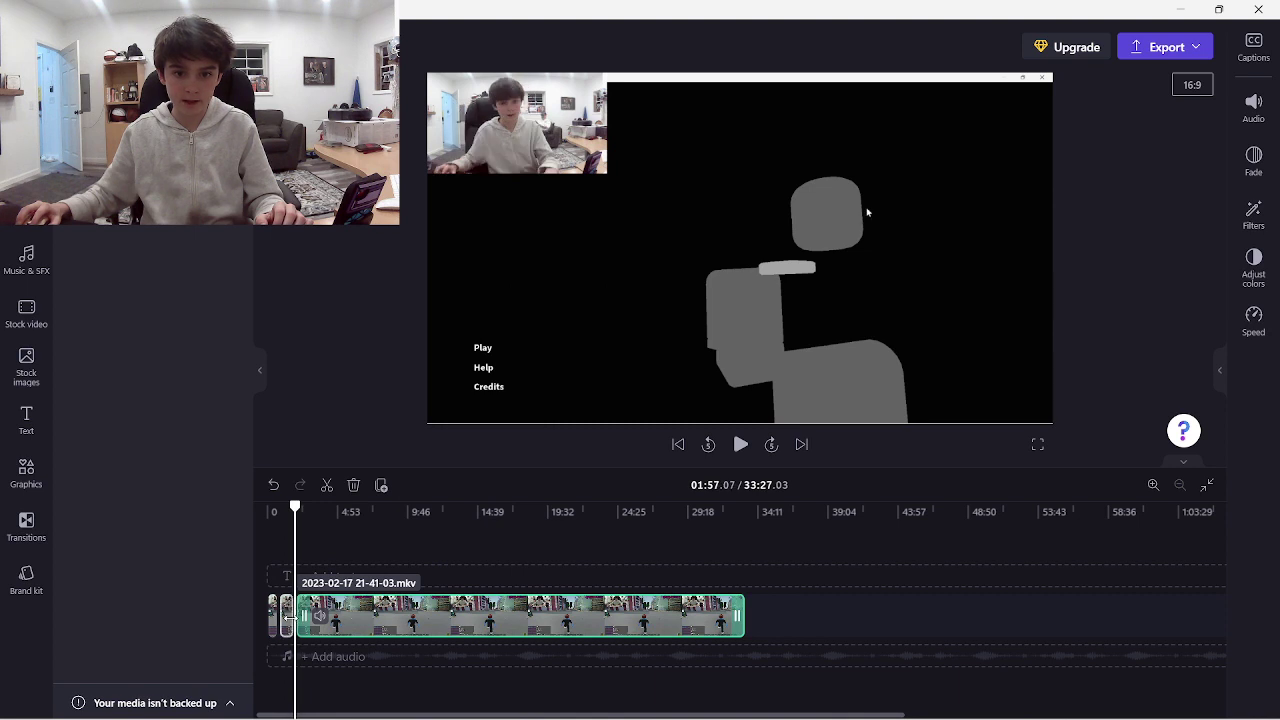
pyautogui.click(288, 620)
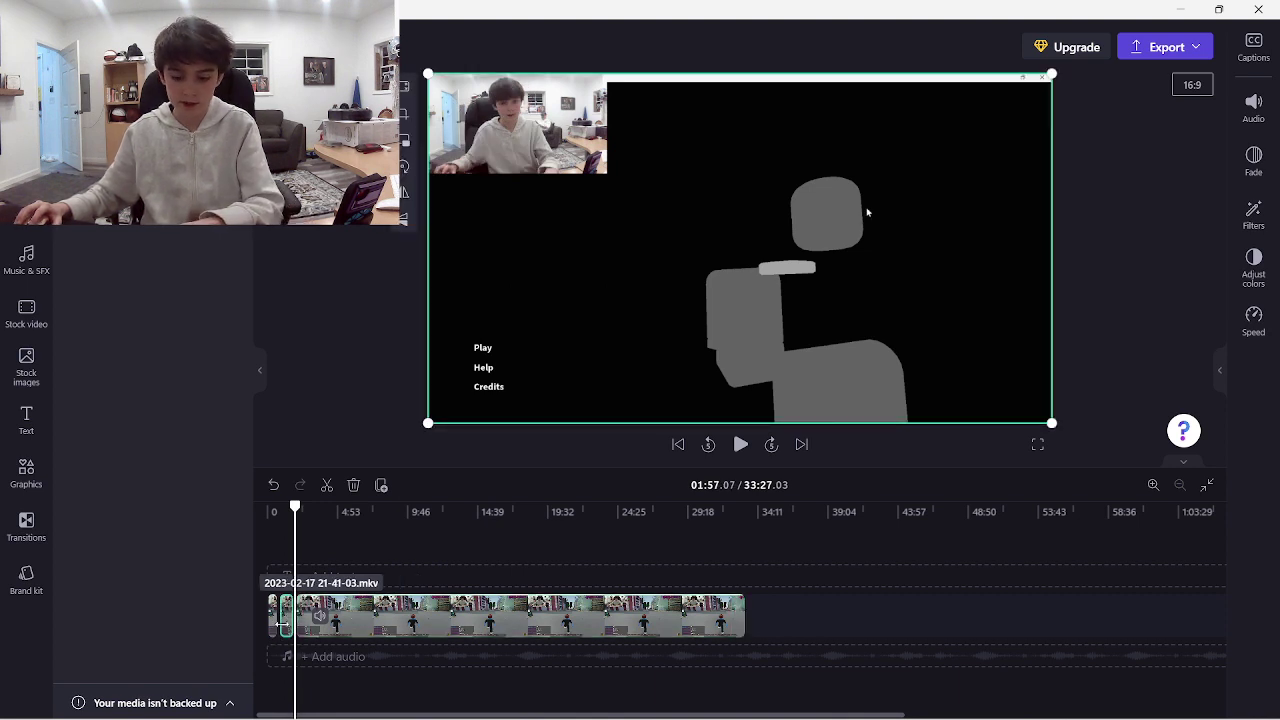
pyautogui.press('Delete')
pyautogui.moveTo(418, 626)
pyautogui.mouseDown()
pyautogui.moveTo(377, 620)
pyautogui.moveTo(396, 624)
pyautogui.mouseUp()
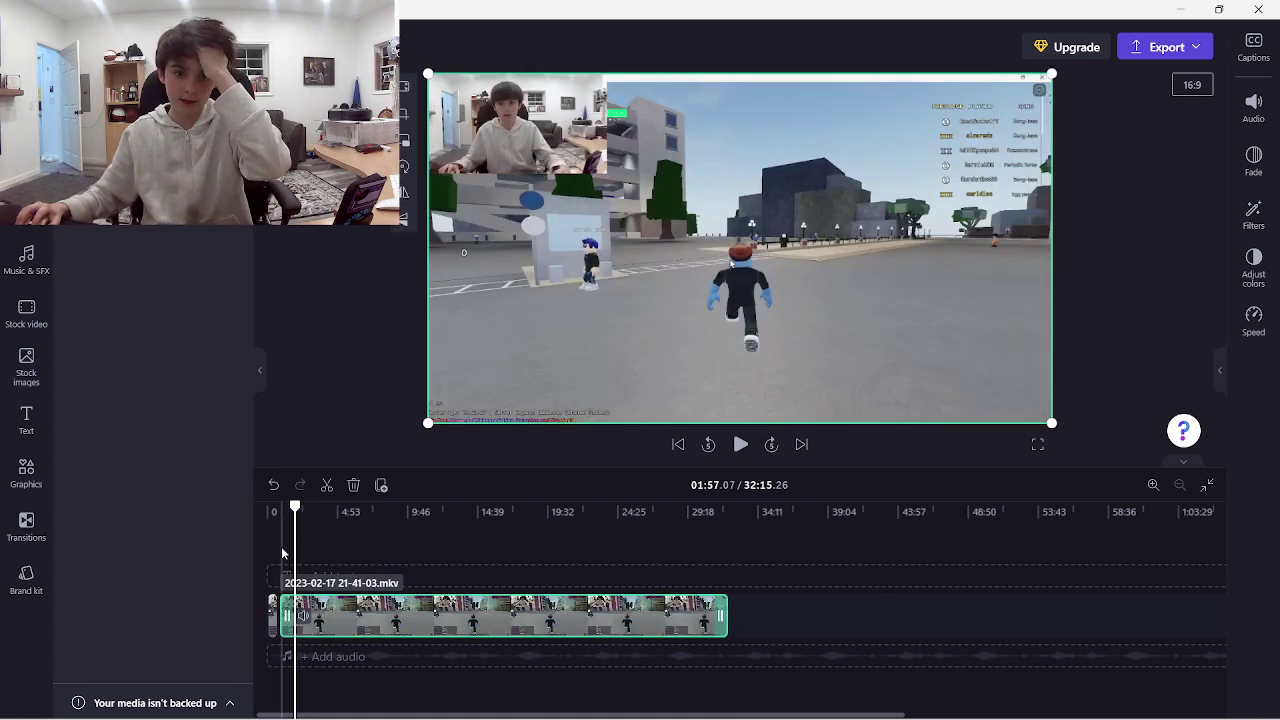
pyautogui.click(280, 548)
pyautogui.press('space')
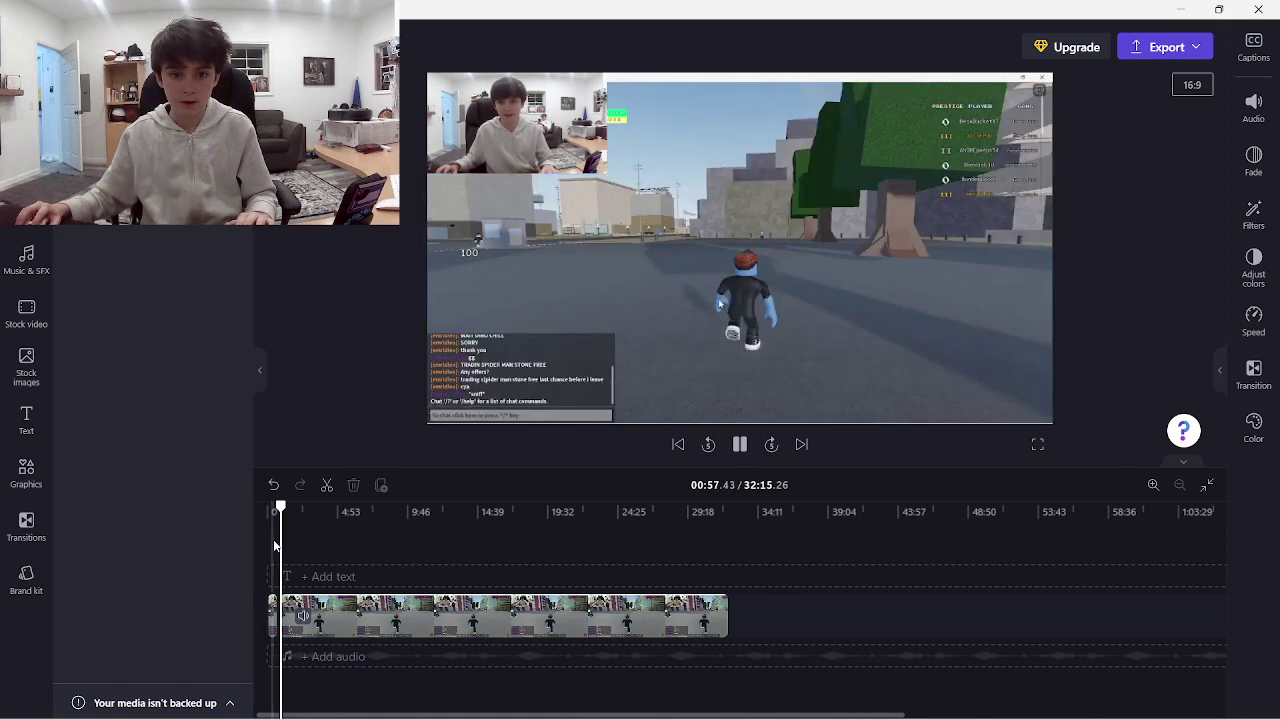
pyautogui.click(276, 540)
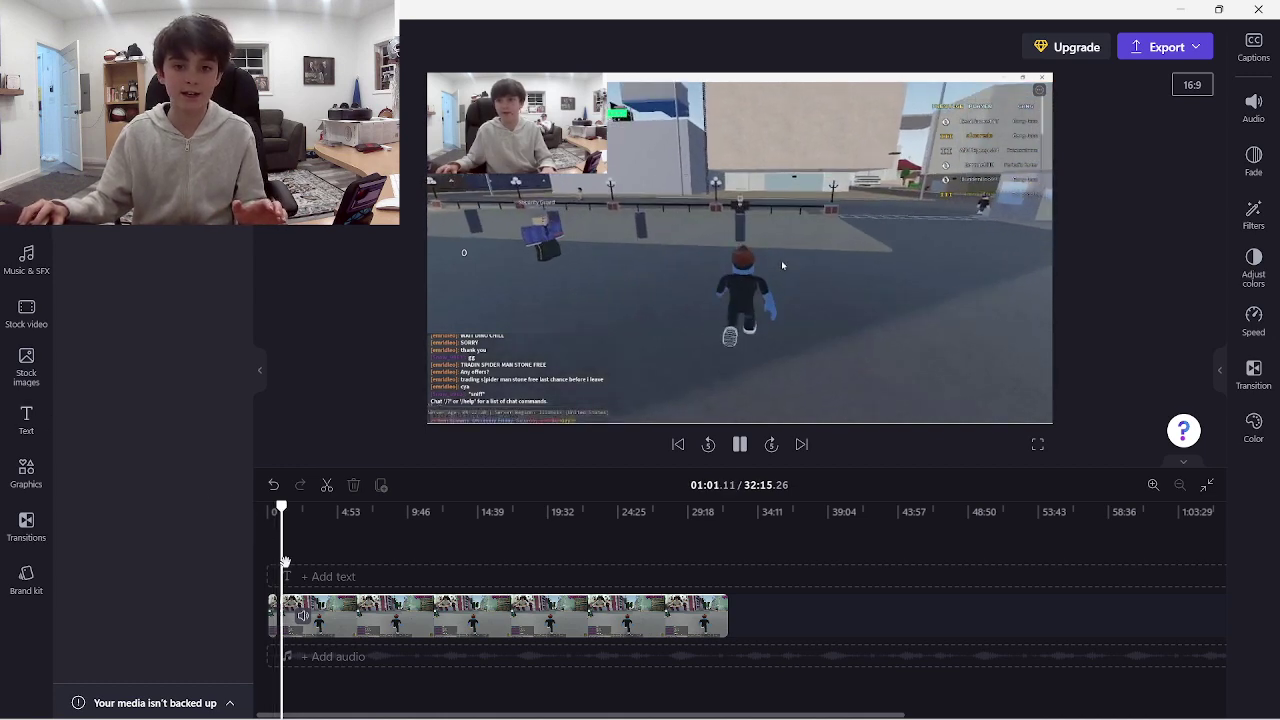
pyautogui.press('space')
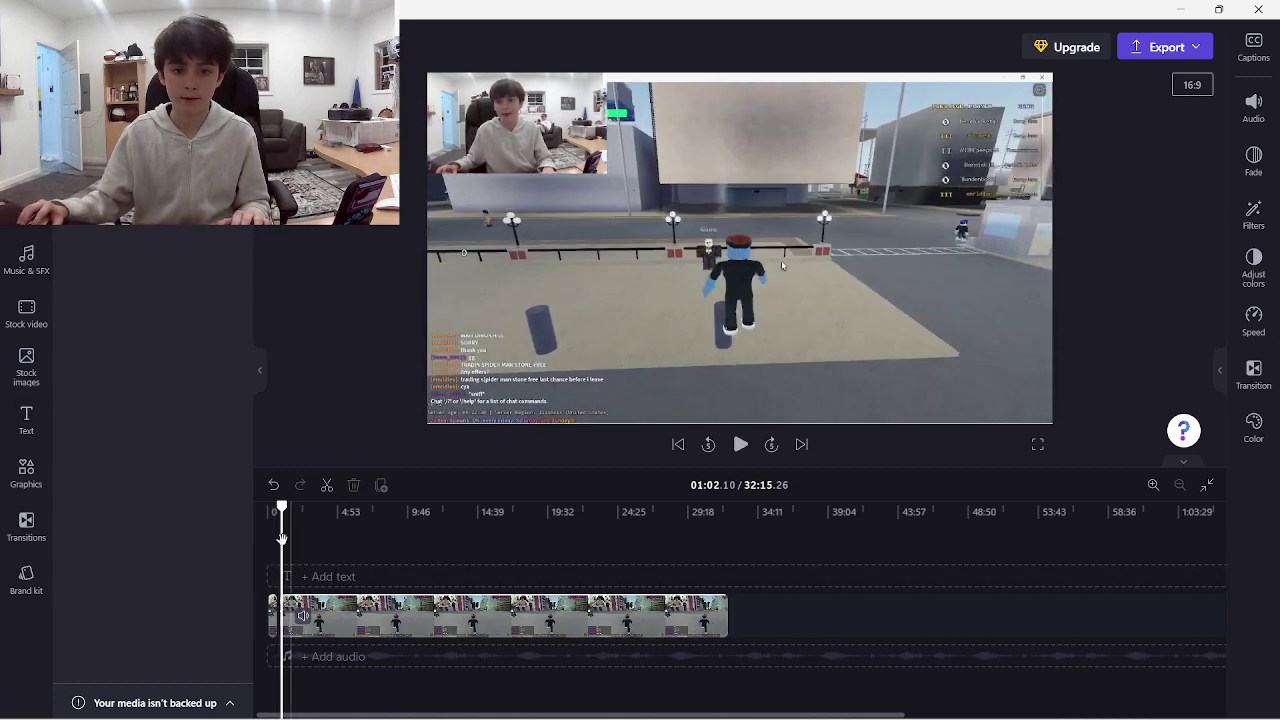
pyautogui.moveTo(282, 510); pyautogui.dragTo(304, 510)
pyautogui.click(286, 612)
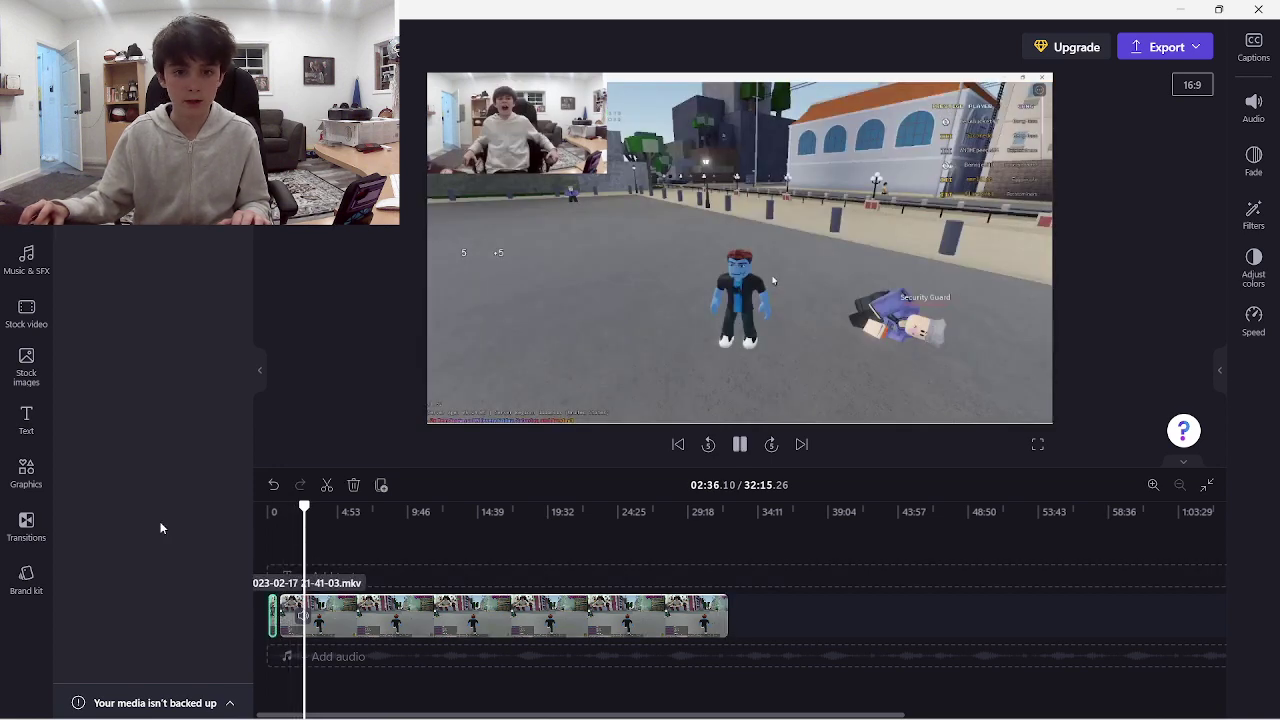
pyautogui.press('space')
pyautogui.click(277, 541)
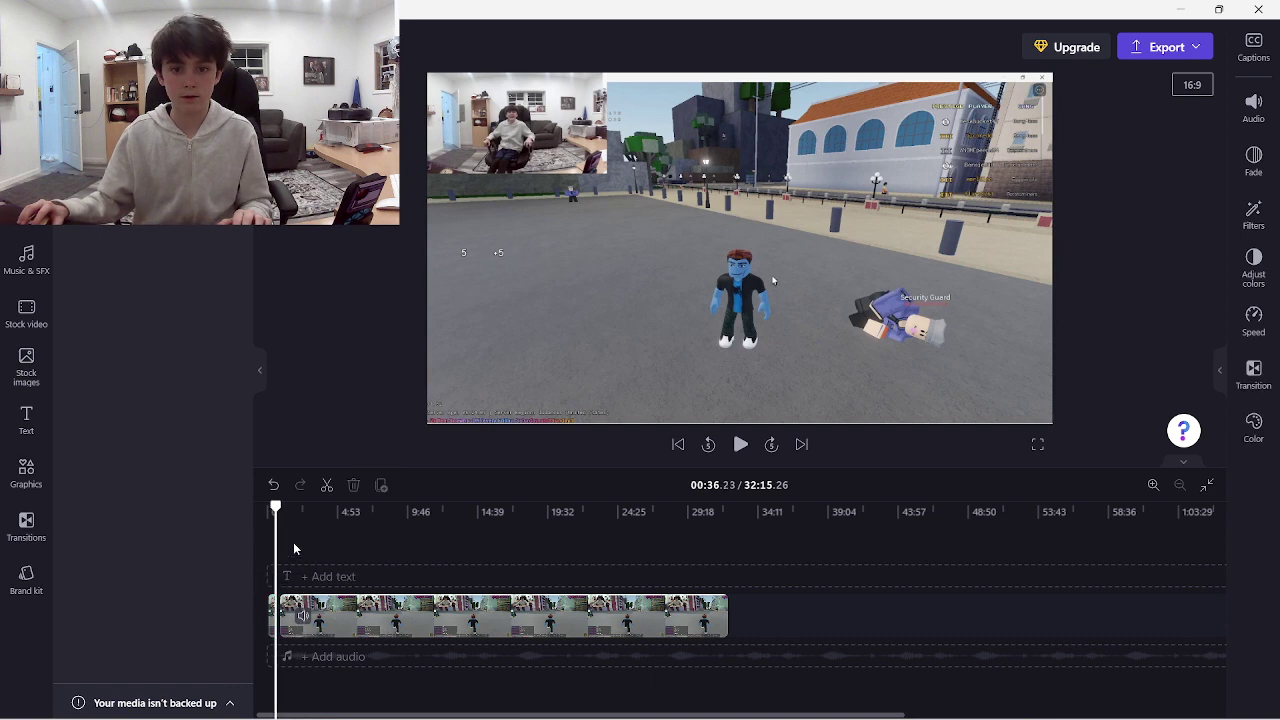
pyautogui.click(281, 632)
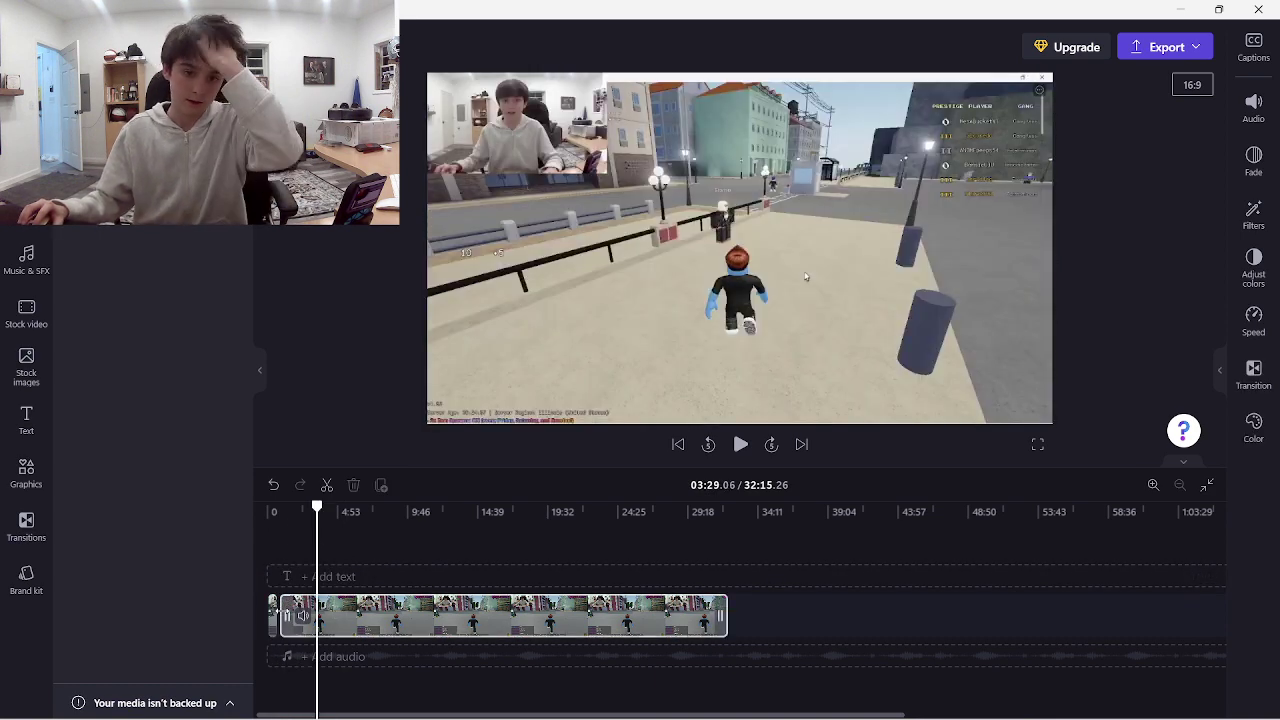
pyautogui.moveTo(313, 620); pyautogui.dragTo(329, 620)
pyautogui.click(285, 612)
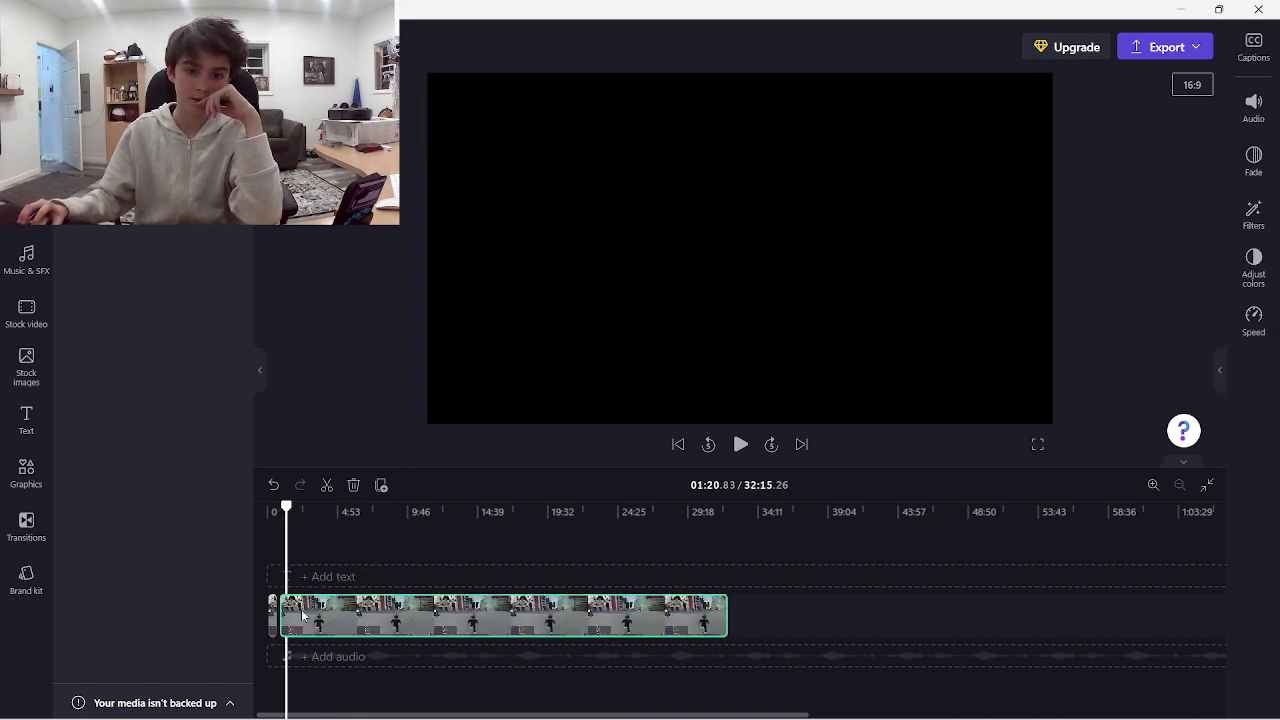
pyautogui.click(299, 614)
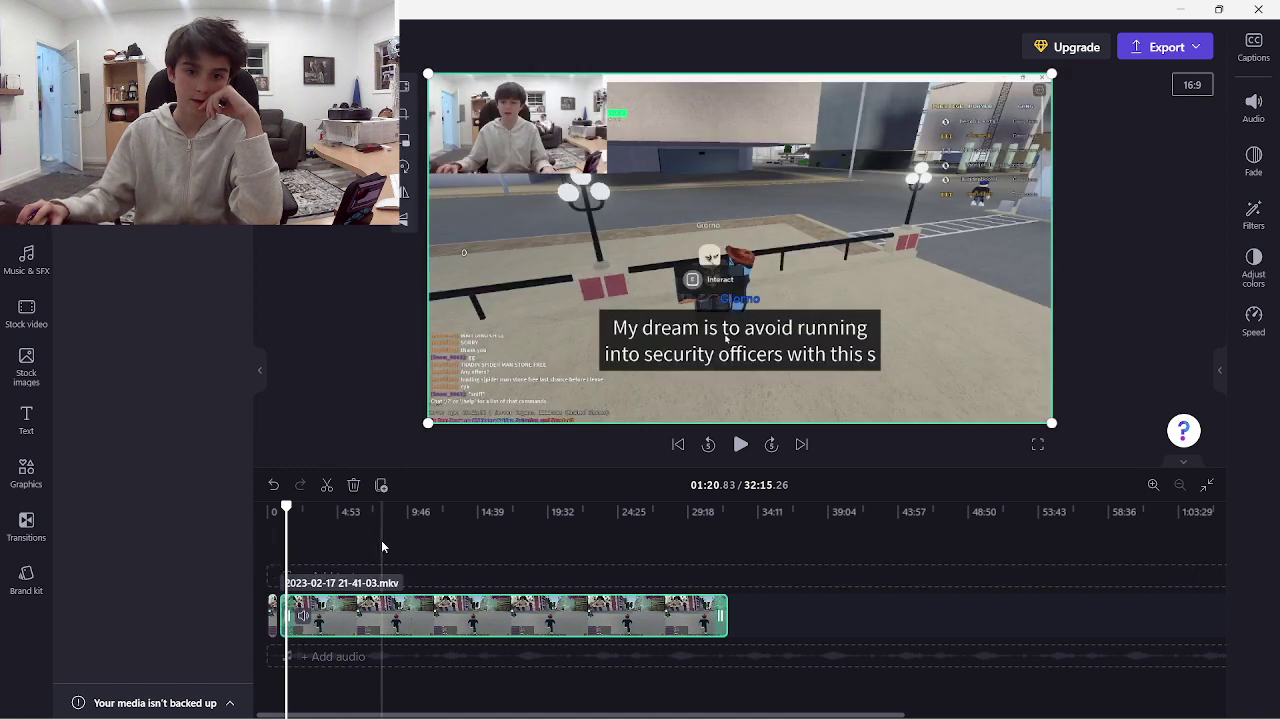
pyautogui.click(380, 540)
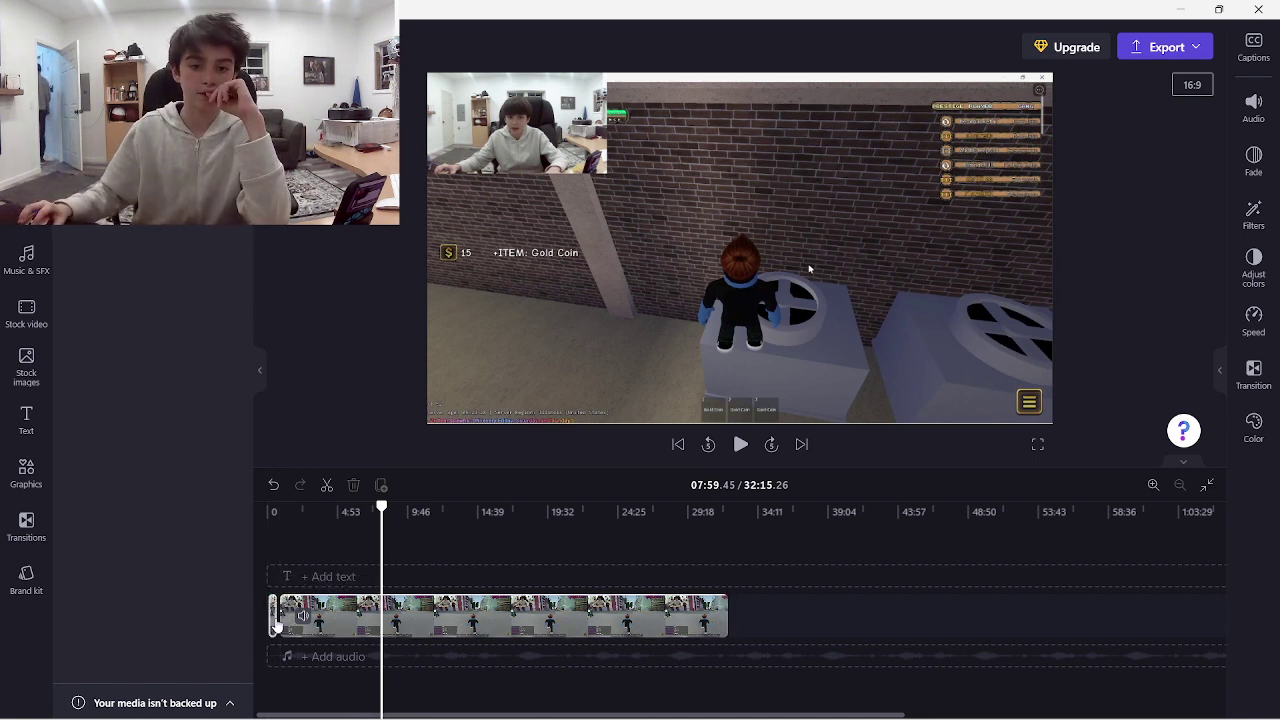
pyautogui.click(1254, 376)
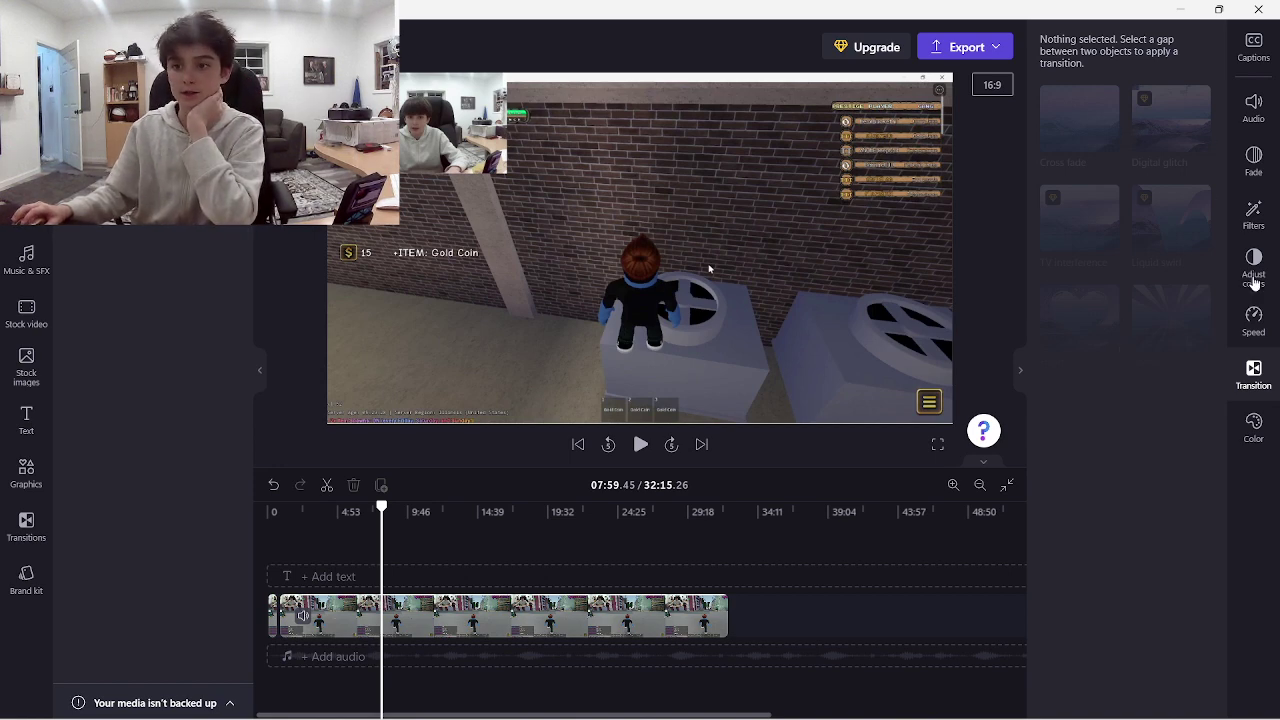
pyautogui.click(1266, 367)
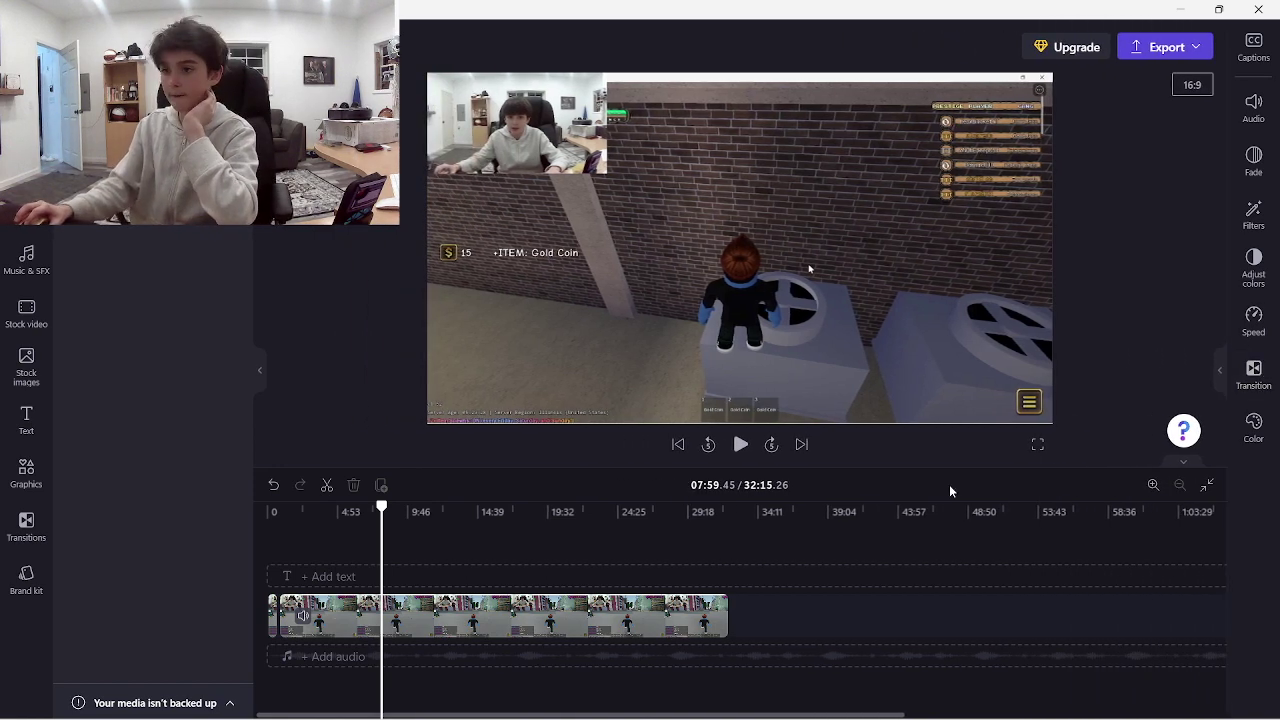
pyautogui.click(283, 532)
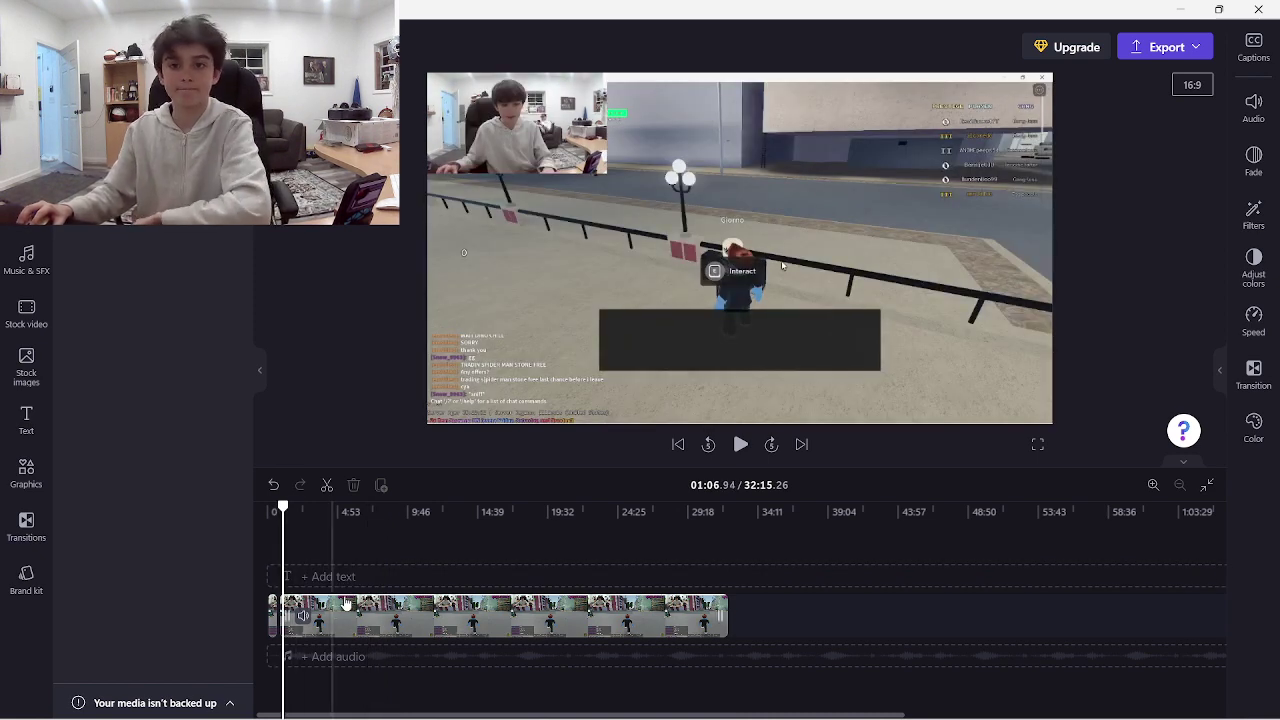
pyautogui.moveTo(308, 541)
pyautogui.mouseDown()
pyautogui.moveTo(360, 530)
pyautogui.moveTo(316, 550)
pyautogui.mouseUp()
pyautogui.press('space')
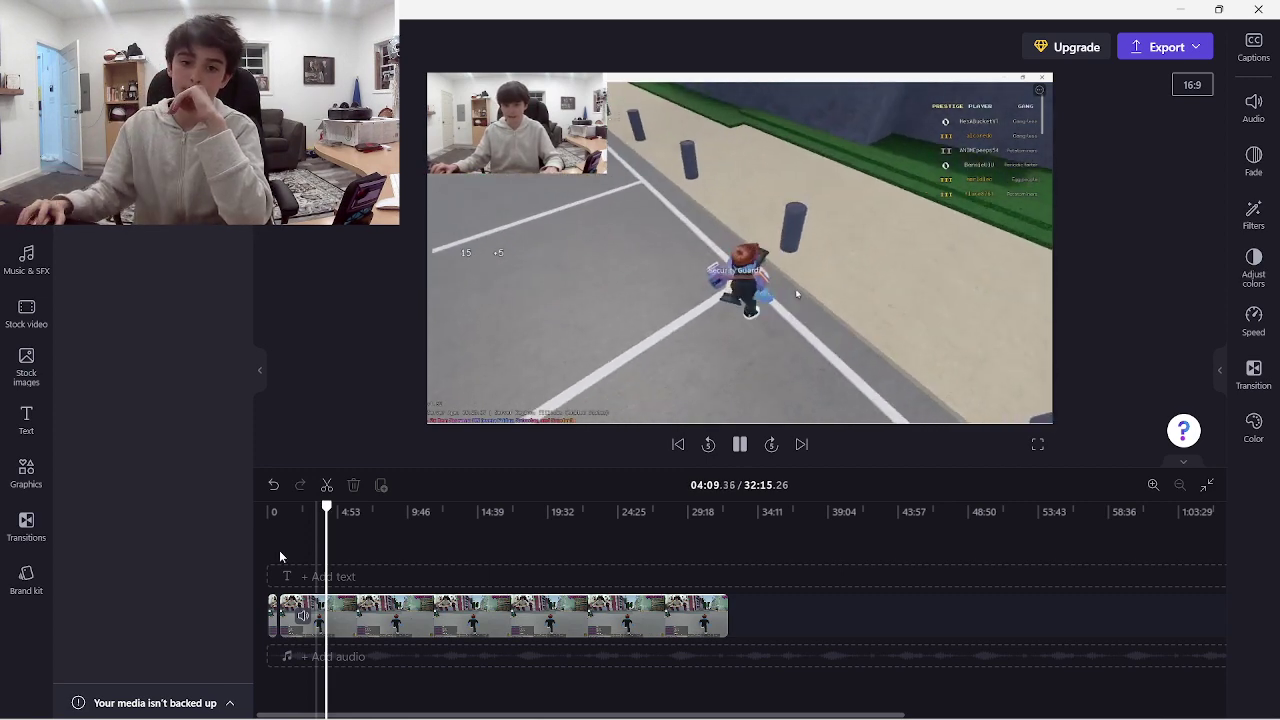
pyautogui.click(368, 622)
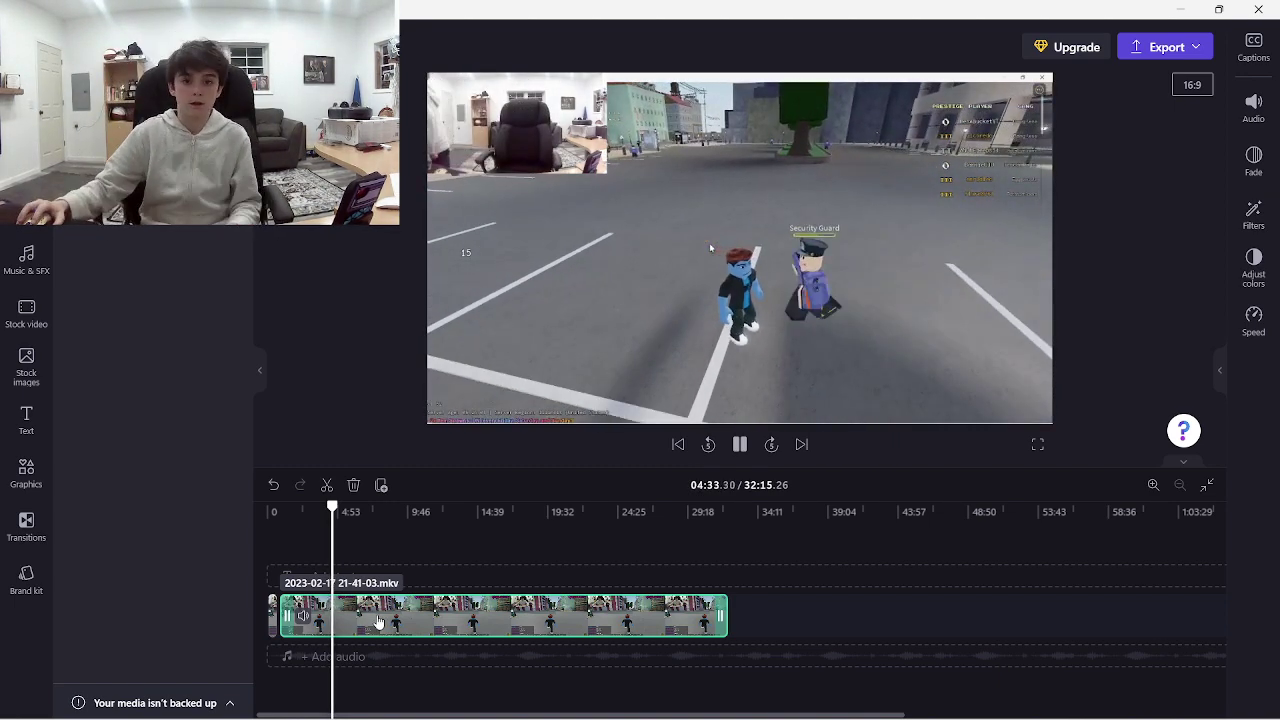
# Split the clip at 4:35 and move the playhead to 5:26.
pyautogui.rightClick(379, 634)
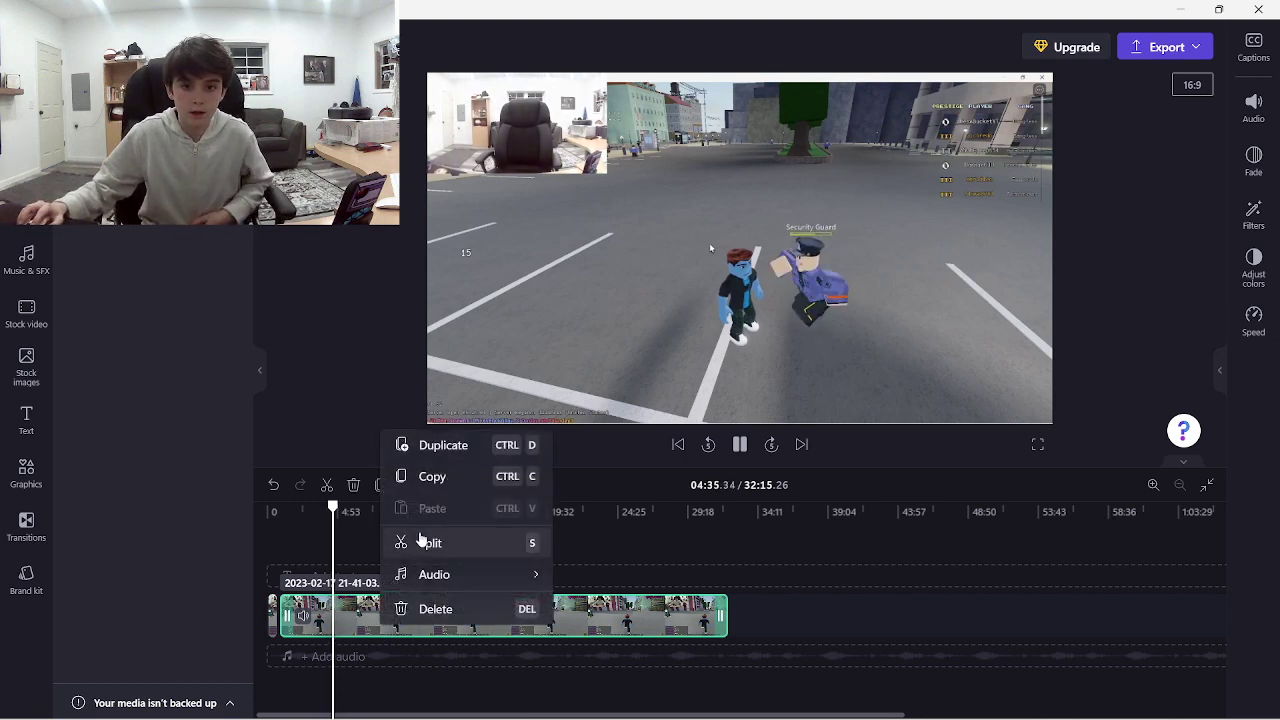
pyautogui.click(420, 538)
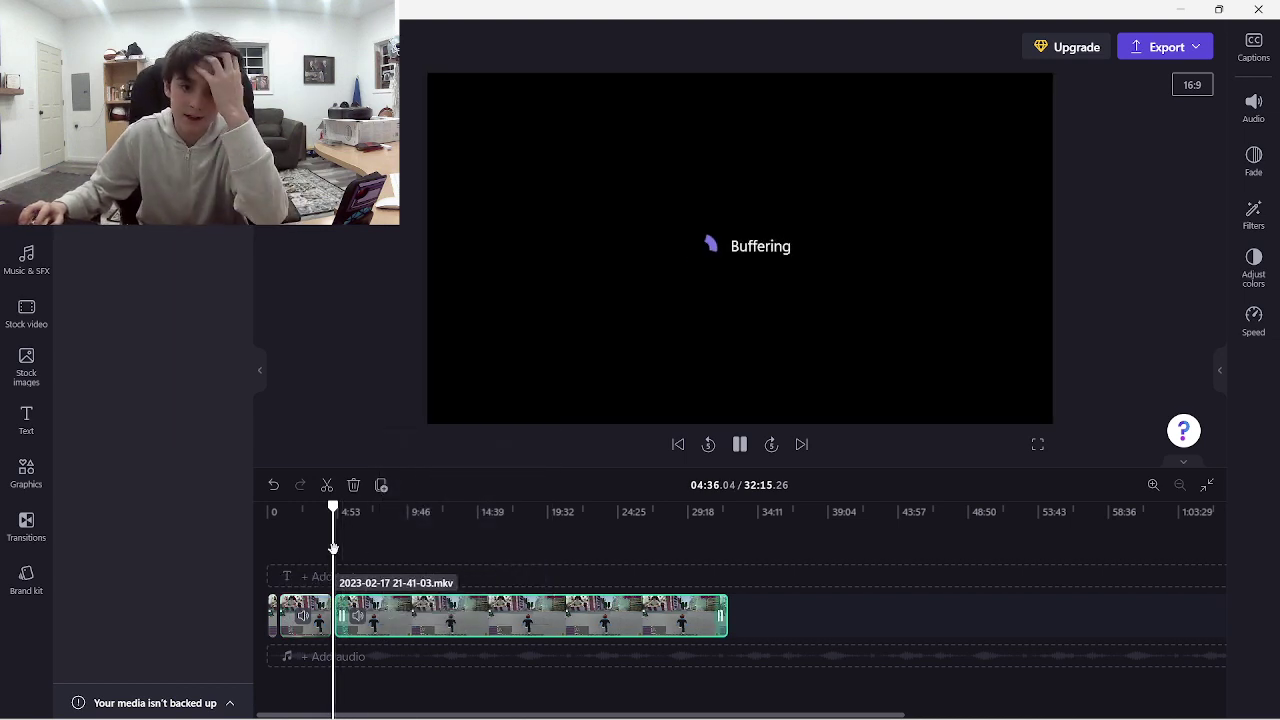
pyautogui.click(370, 540)
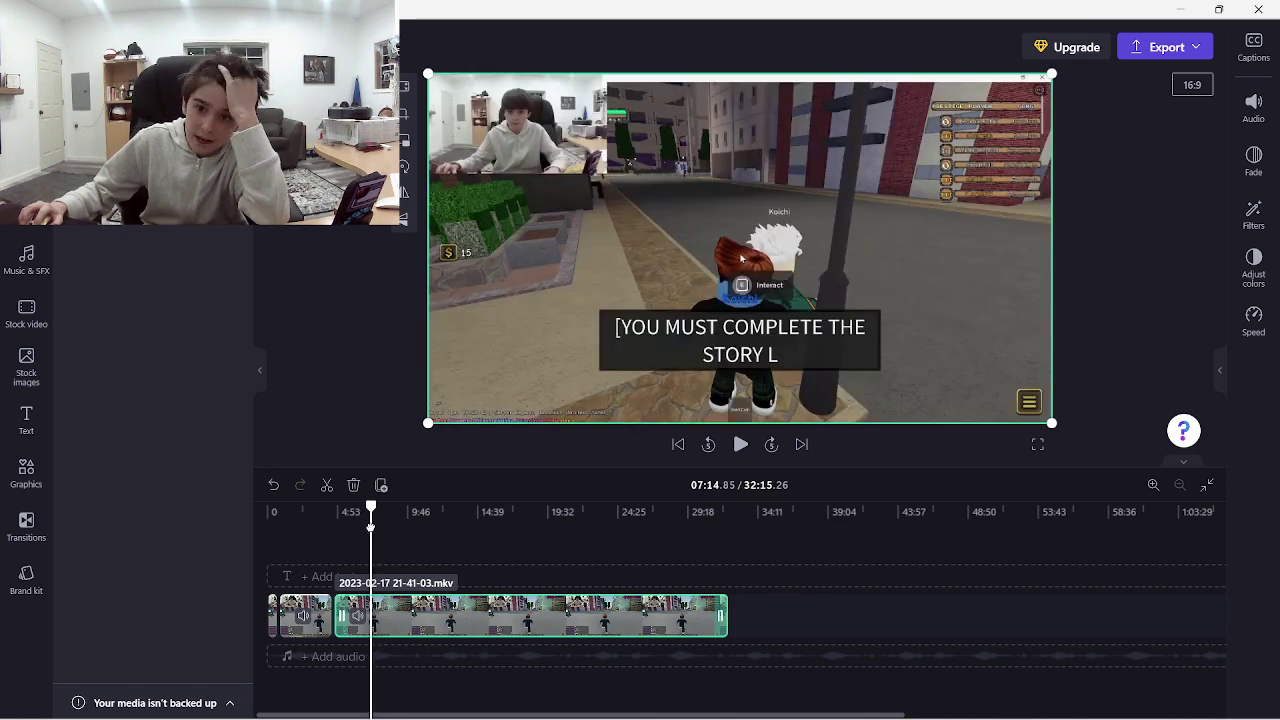
pyautogui.moveTo(370, 525); pyautogui.dragTo(345, 528)
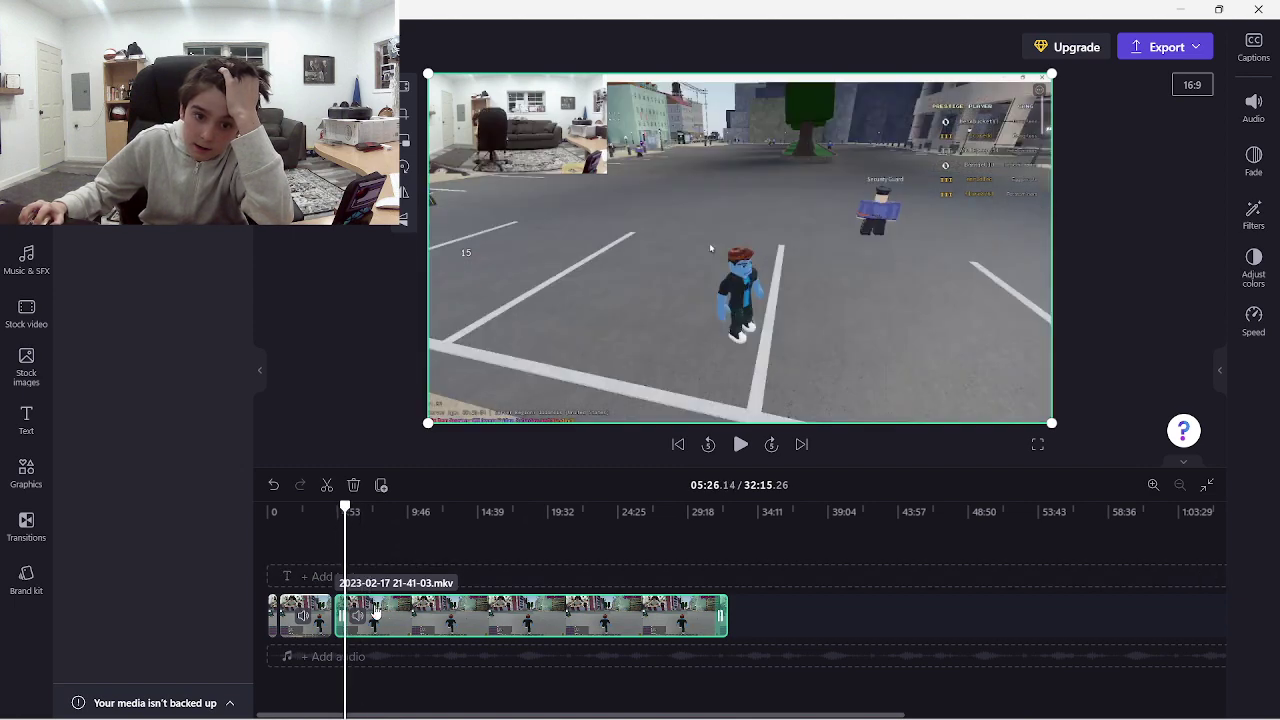
# Split at 5:26, delete the piece between the cuts and close the gap.
pyautogui.rightClick(376, 608)
pyautogui.click(420, 528)
pyautogui.click(354, 612)
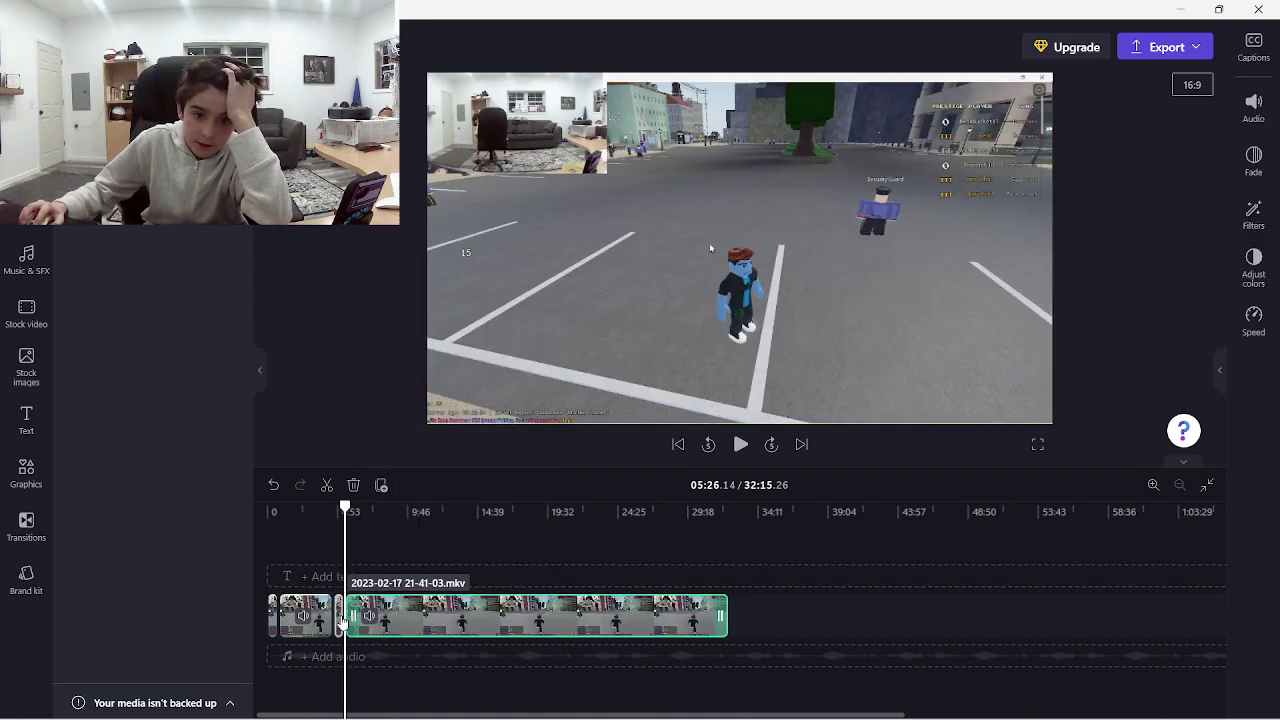
pyautogui.click(340, 622)
pyautogui.press('Delete')
pyautogui.moveTo(374, 614); pyautogui.dragTo(344, 620)
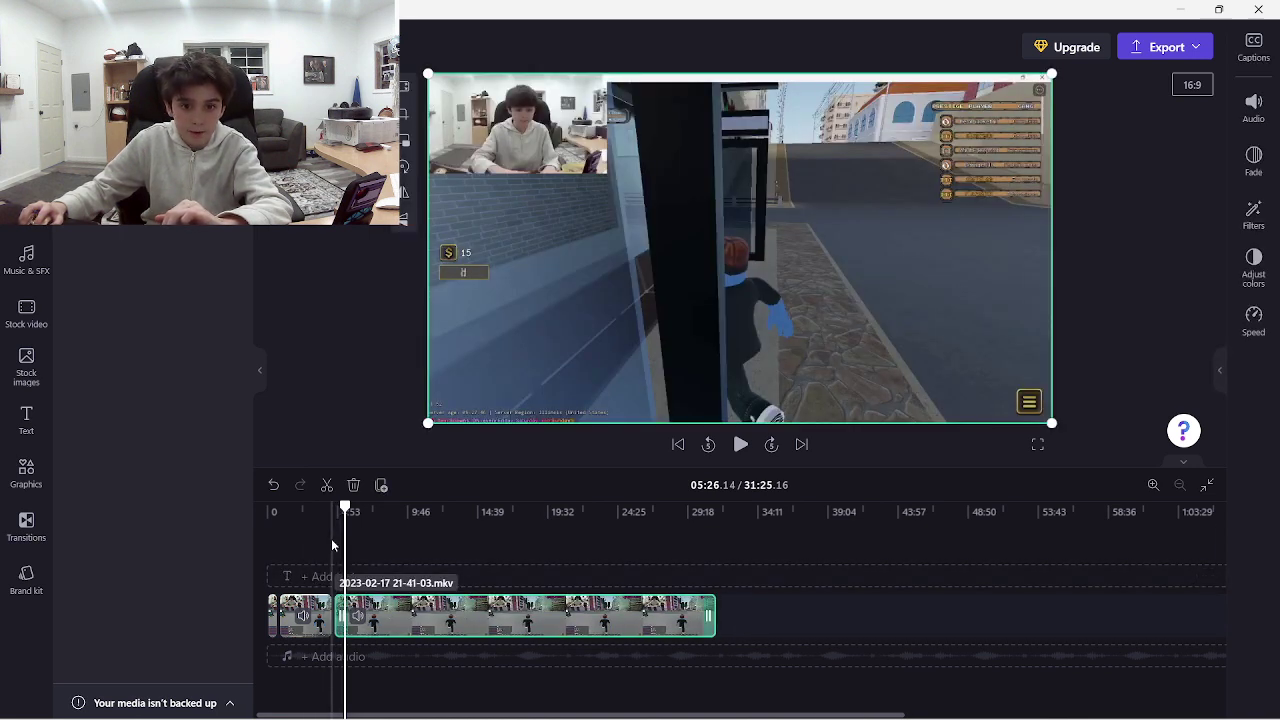
# Play back the edit from about 4:30, then select the second gameplay clip.
pyautogui.click(331, 538)
pyautogui.press('space')
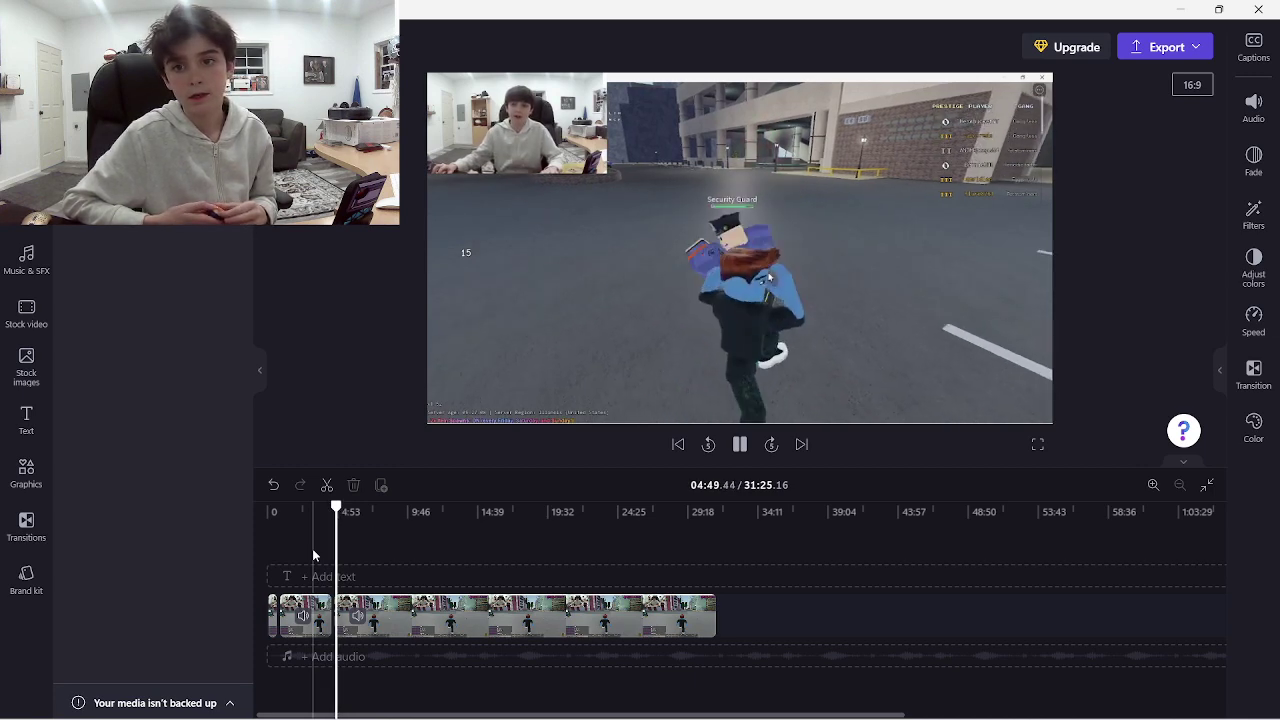
pyautogui.click(450, 620)
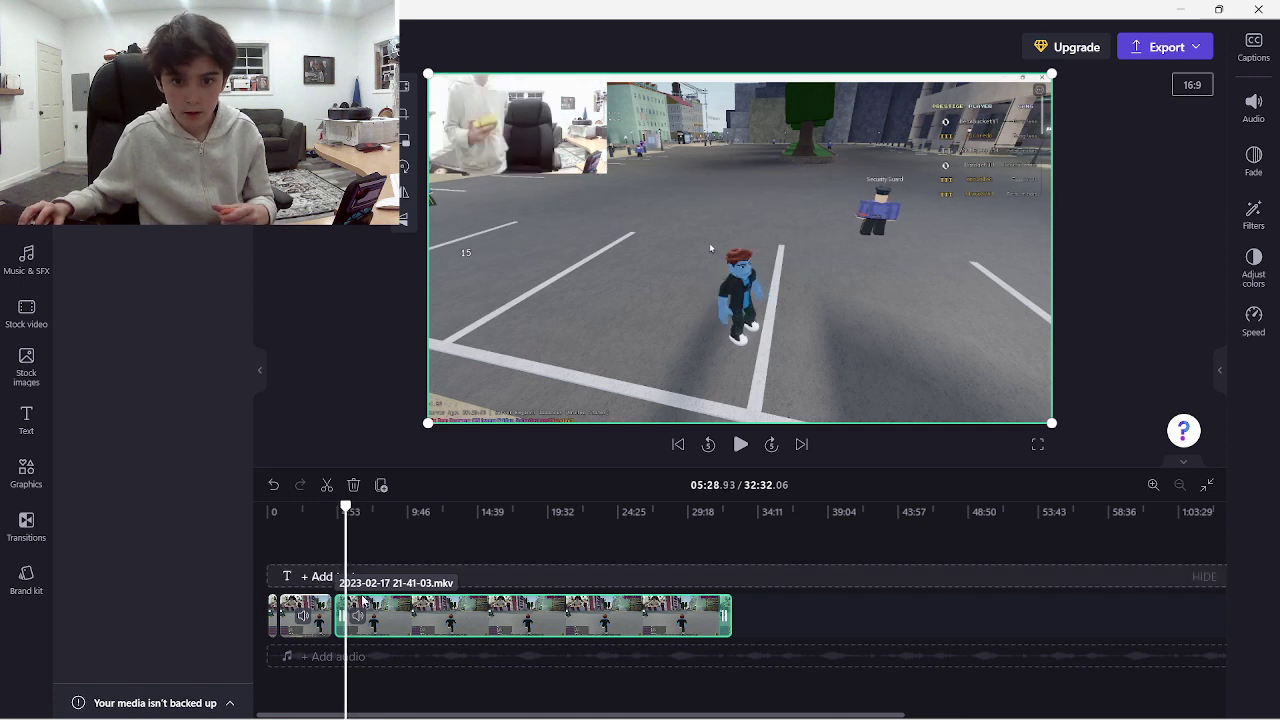
# Split the second clip at 5:28, delete the leftover sliver and close the gap.
pyautogui.rightClick(362, 588)
pyautogui.click(414, 517)
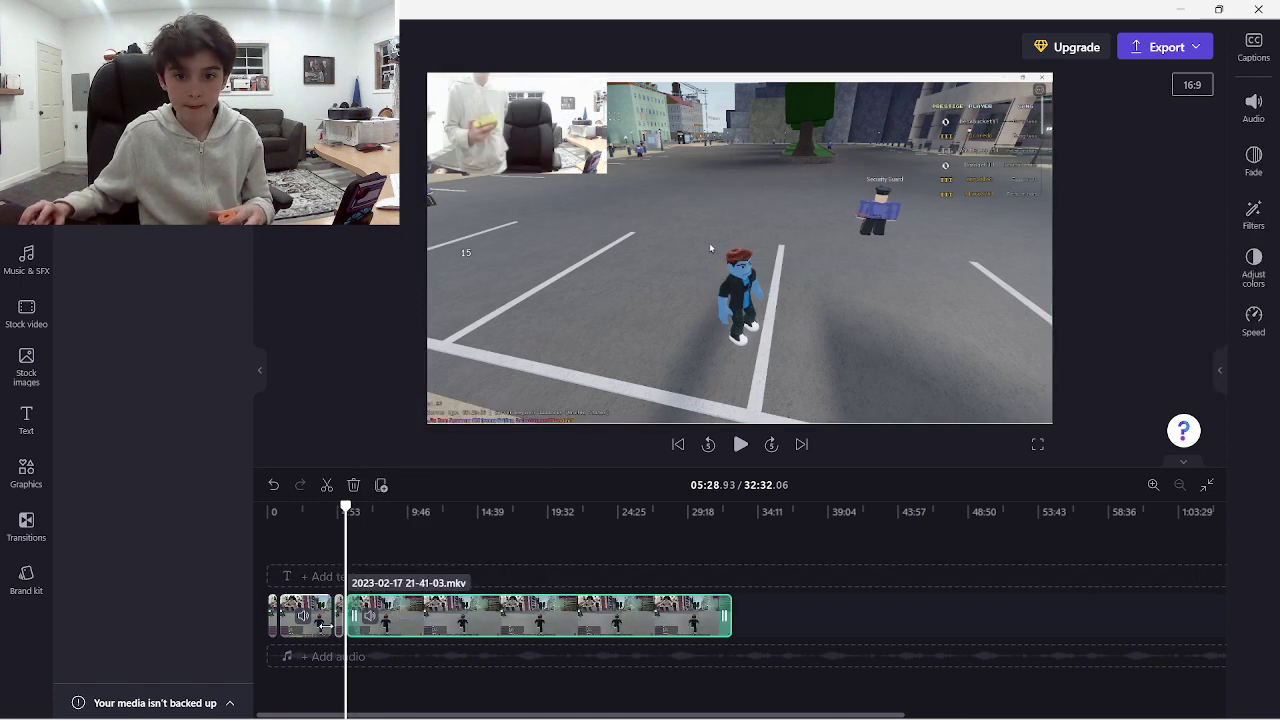
pyautogui.click(341, 628)
pyautogui.press('Delete')
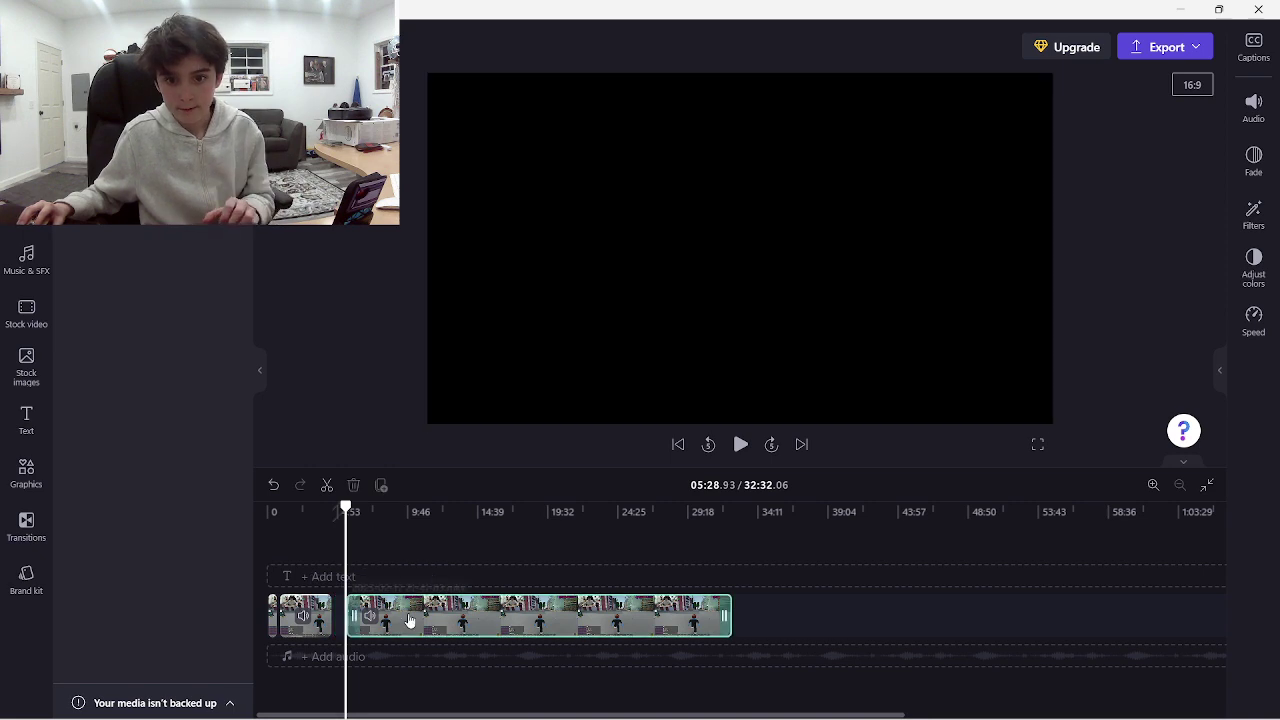
pyautogui.moveTo(409, 621); pyautogui.dragTo(386, 612)
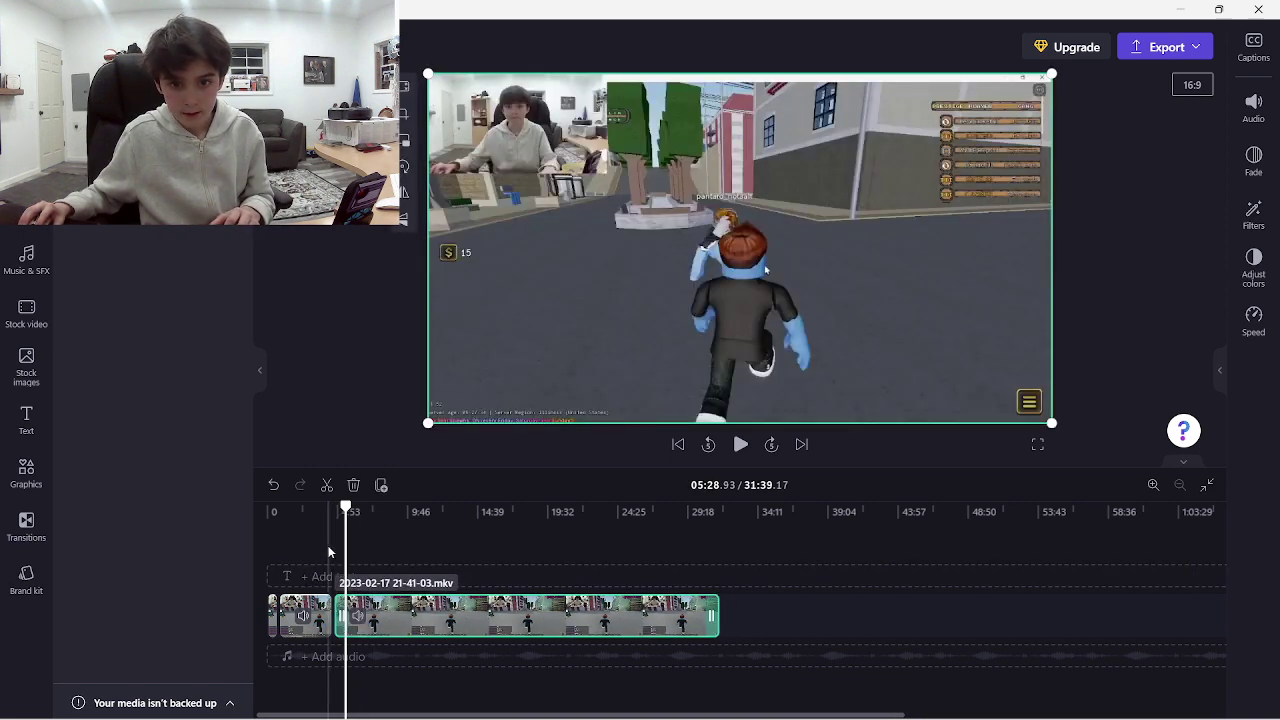
pyautogui.click(329, 552)
pyautogui.press('space')
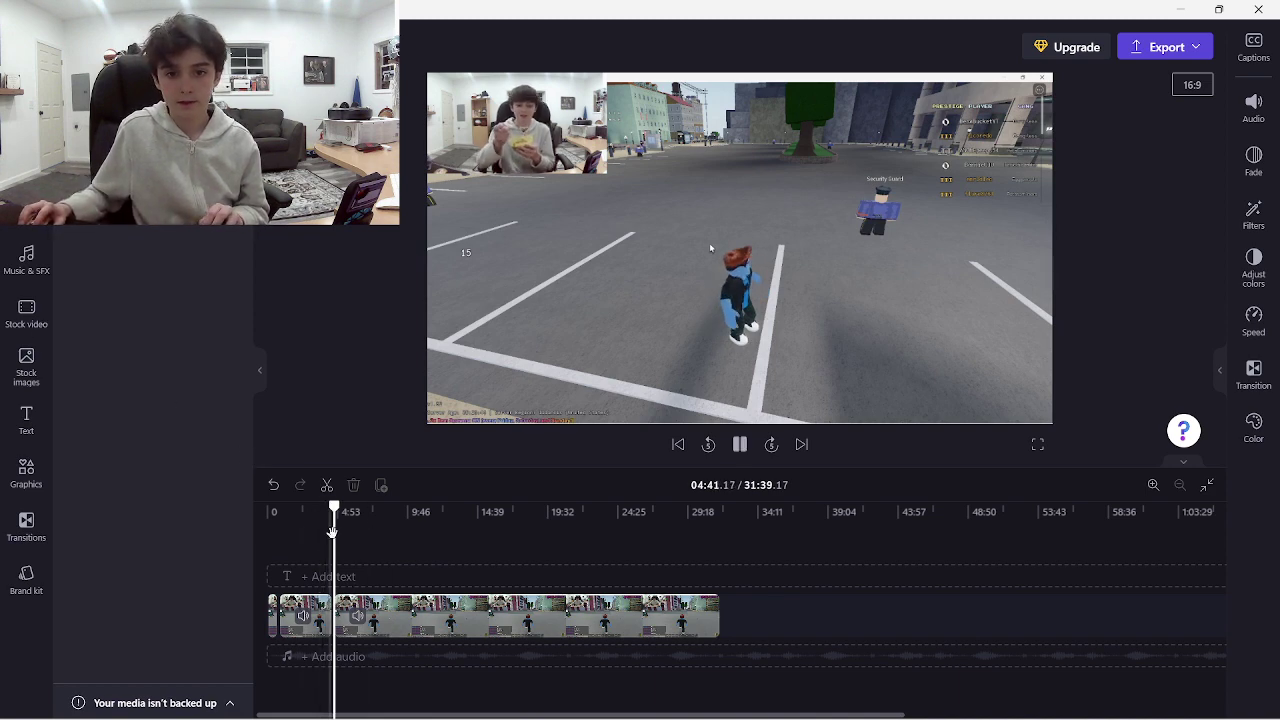
pyautogui.moveTo(355, 533); pyautogui.dragTo(457, 521)
pyautogui.click(488, 621)
pyautogui.press('space')
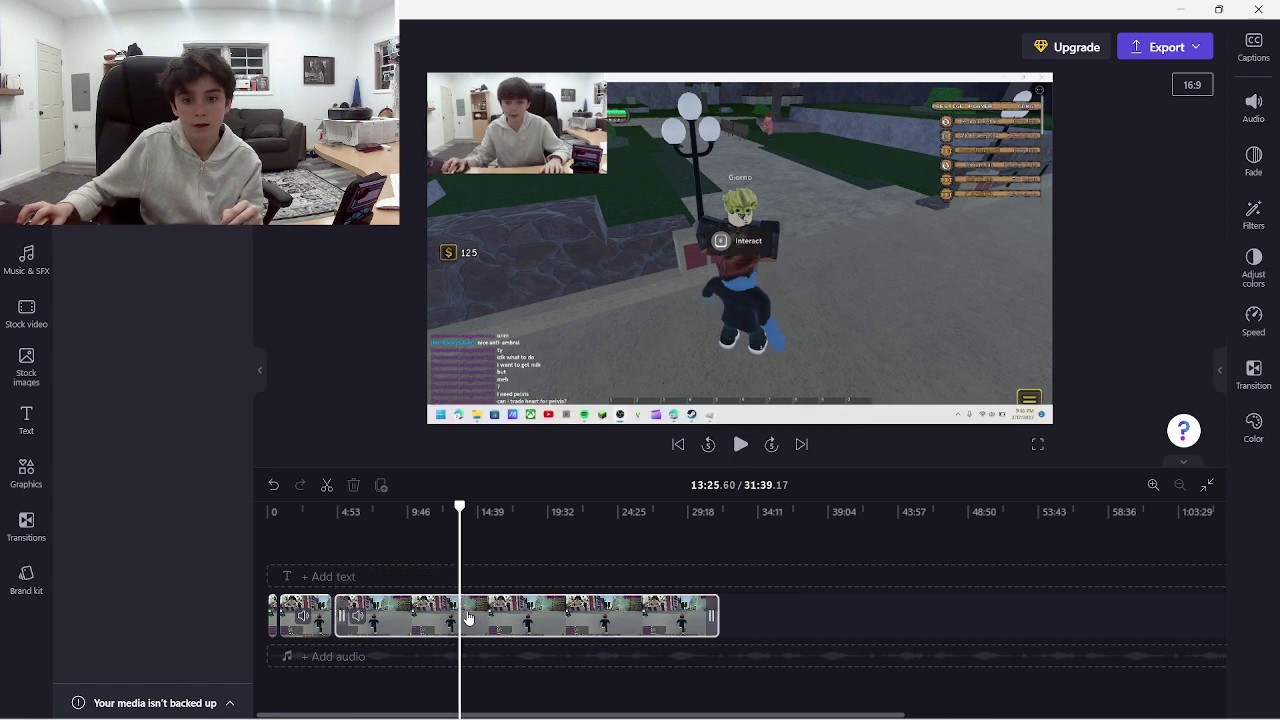
# Split the second gameplay clip at 13:25 and scrub ahead toward 15:58.
pyautogui.click(462, 612)
pyautogui.rightClick(470, 610)
pyautogui.click(502, 532)
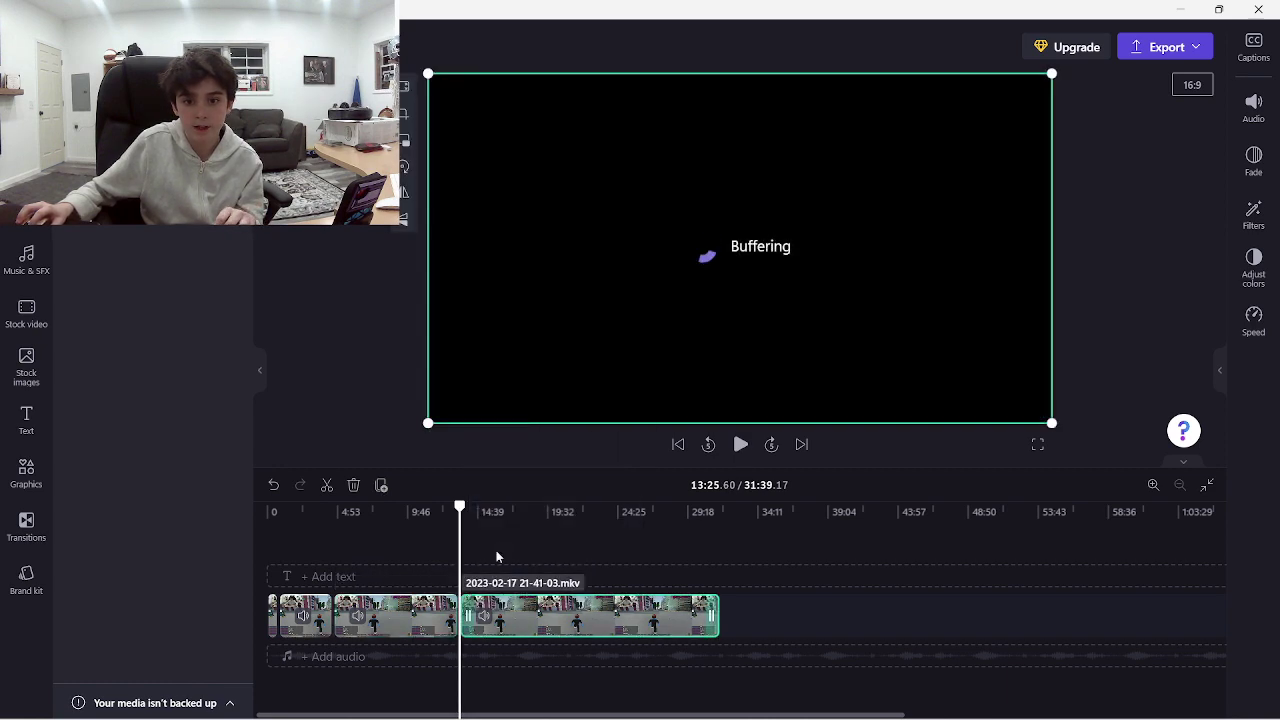
pyautogui.moveTo(459, 540); pyautogui.dragTo(496, 538)
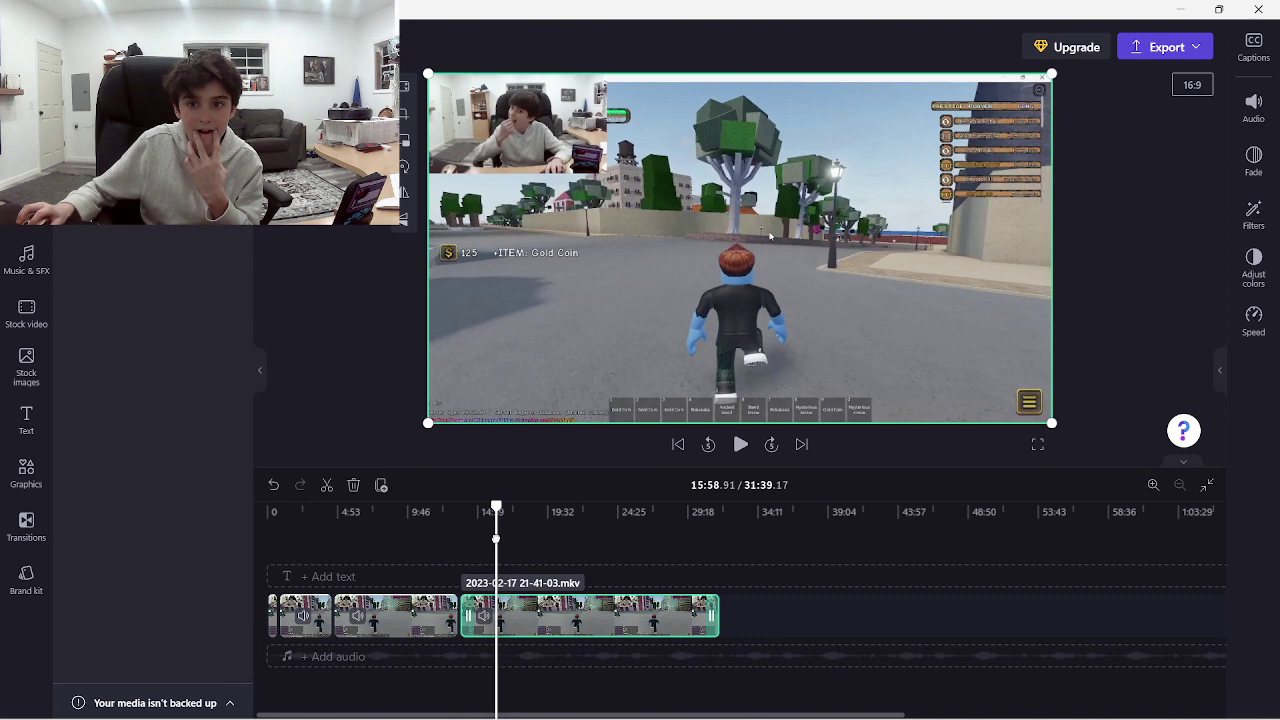
# Split at 15:58, delete the middle stretch and undo the accidental extra deletion.
pyautogui.rightClick(538, 632)
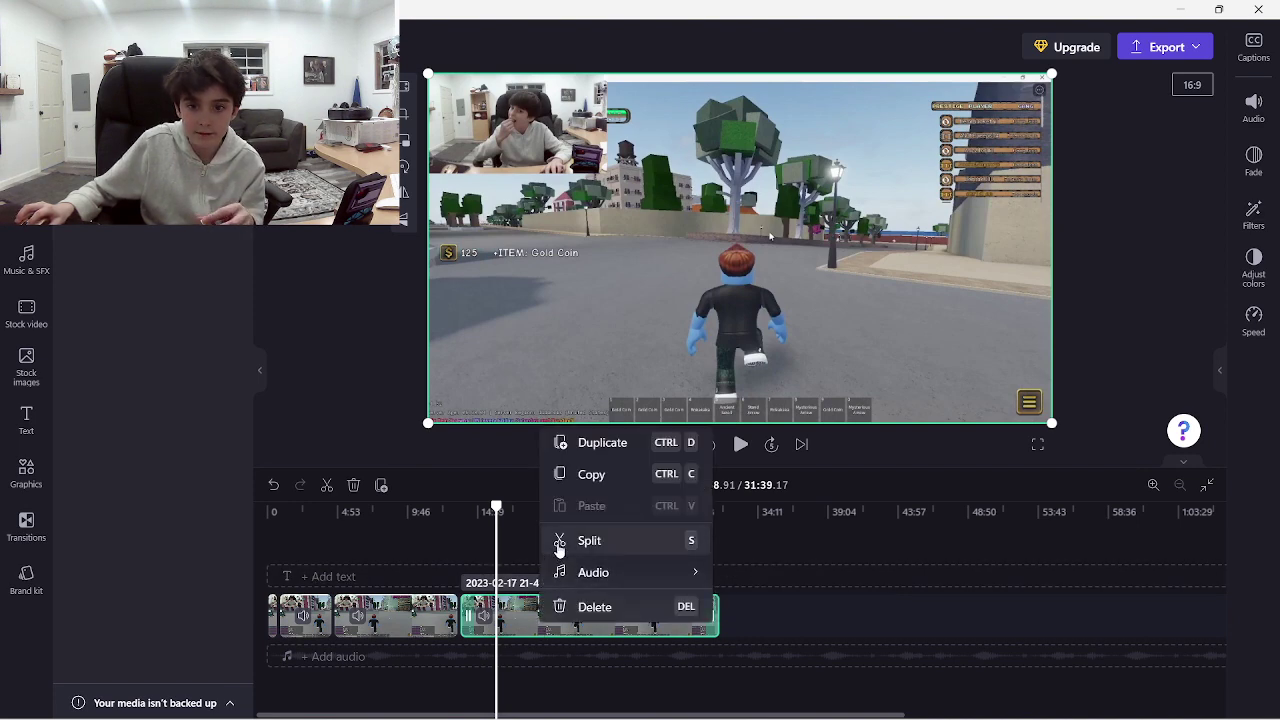
pyautogui.click(558, 540)
pyautogui.click(489, 622)
pyautogui.press('Delete')
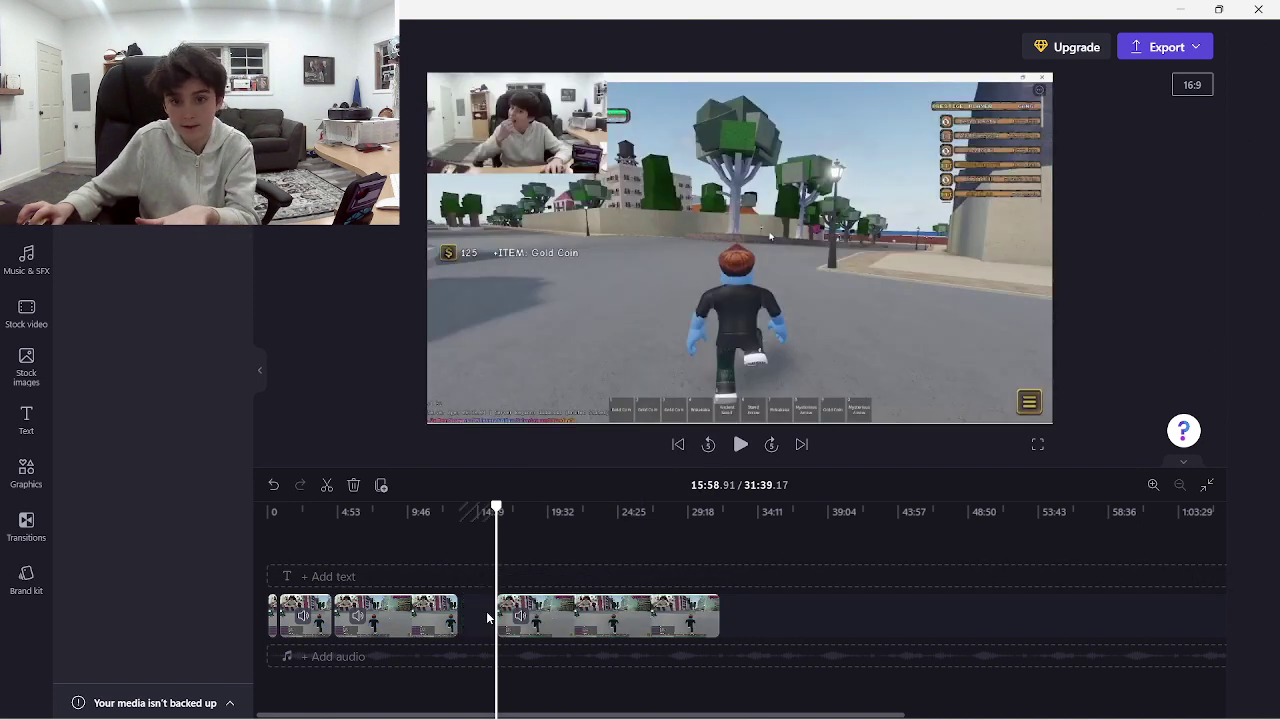
pyautogui.click(528, 610)
pyautogui.press('Delete')
pyautogui.hotkey('ctrl', 'z')
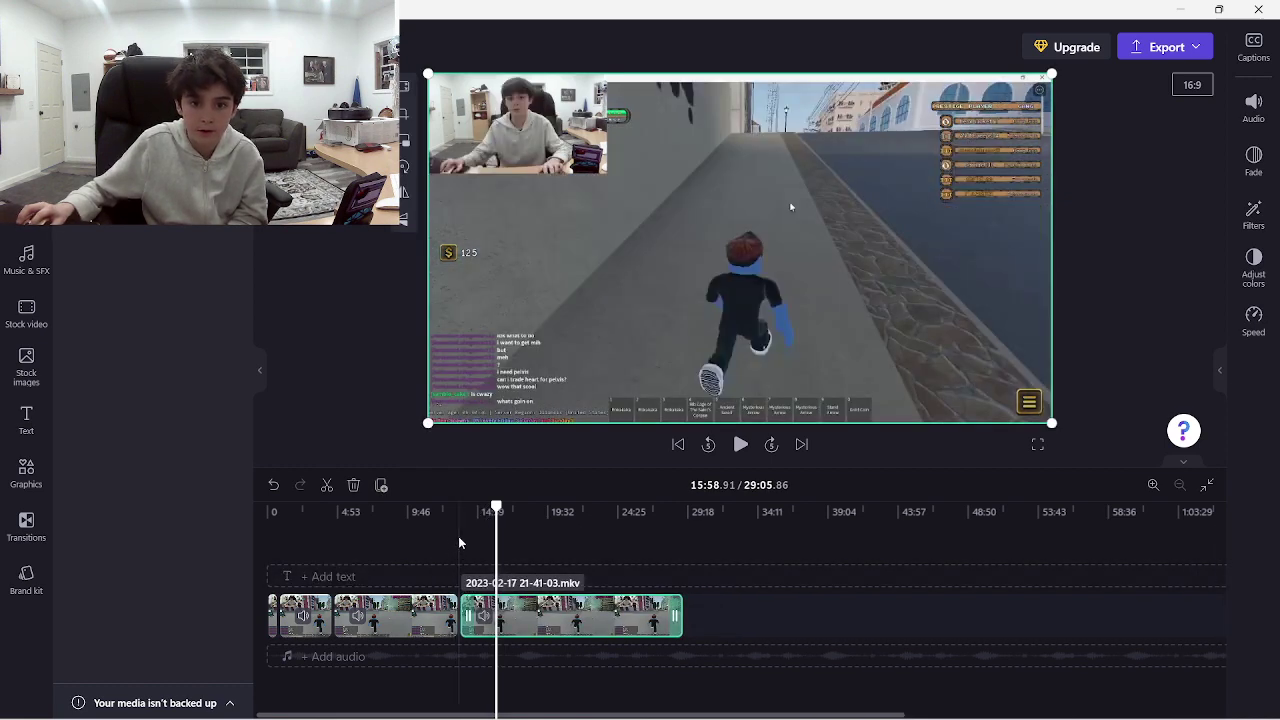
pyautogui.click(459, 542)
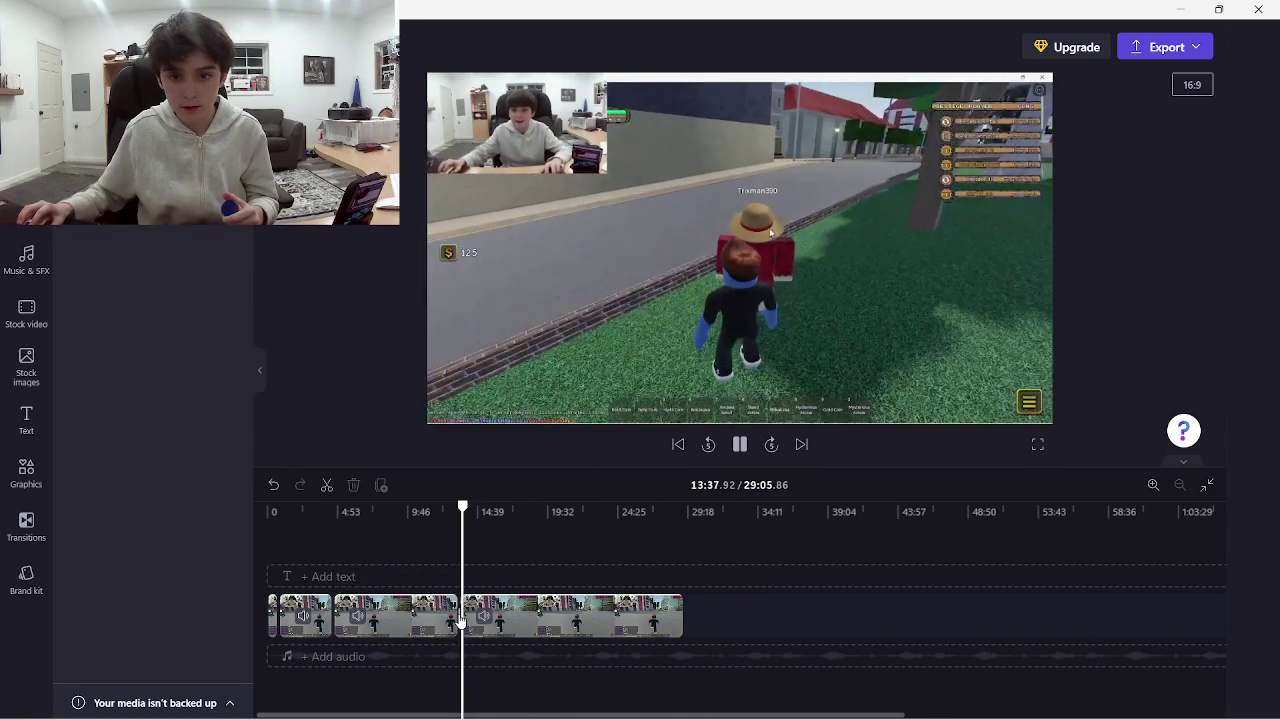
# Select the join between the second and third clips on the timeline.
pyautogui.click(459, 620)
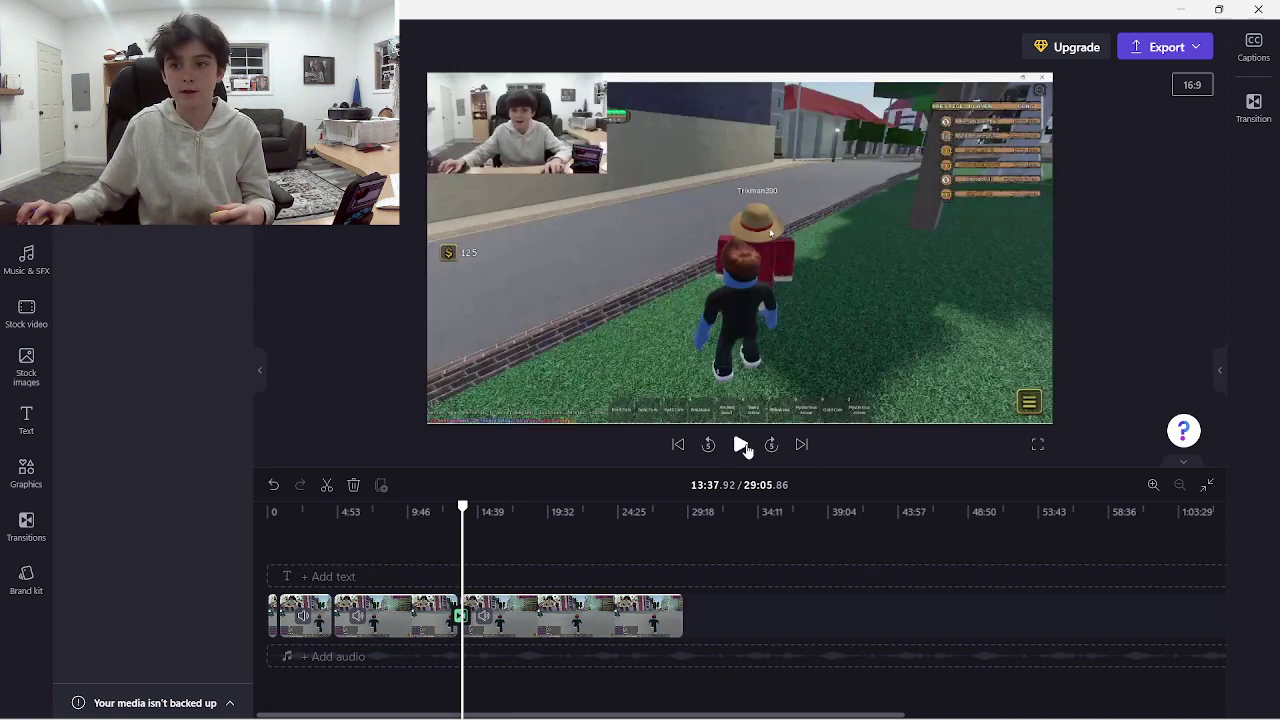
# Apply the Liquid streaks transition at the second/third clip join and preview it.
pyautogui.click(1253, 105)
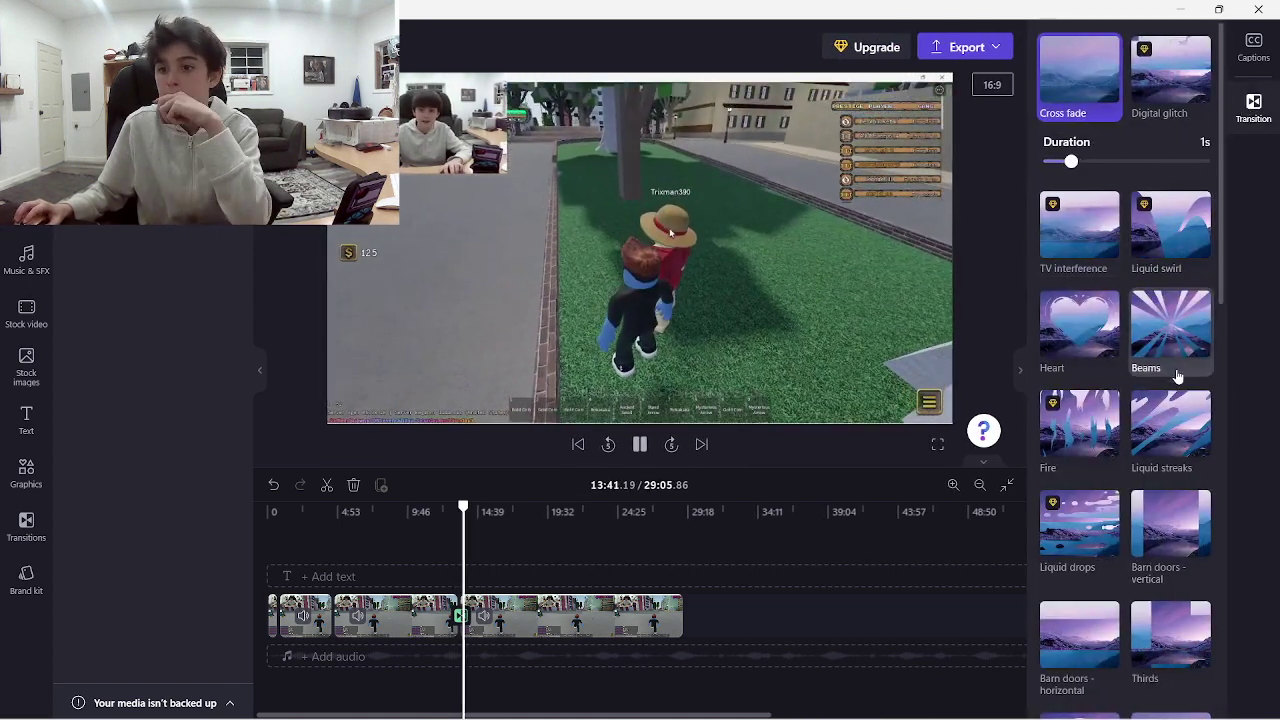
pyautogui.click(1162, 433)
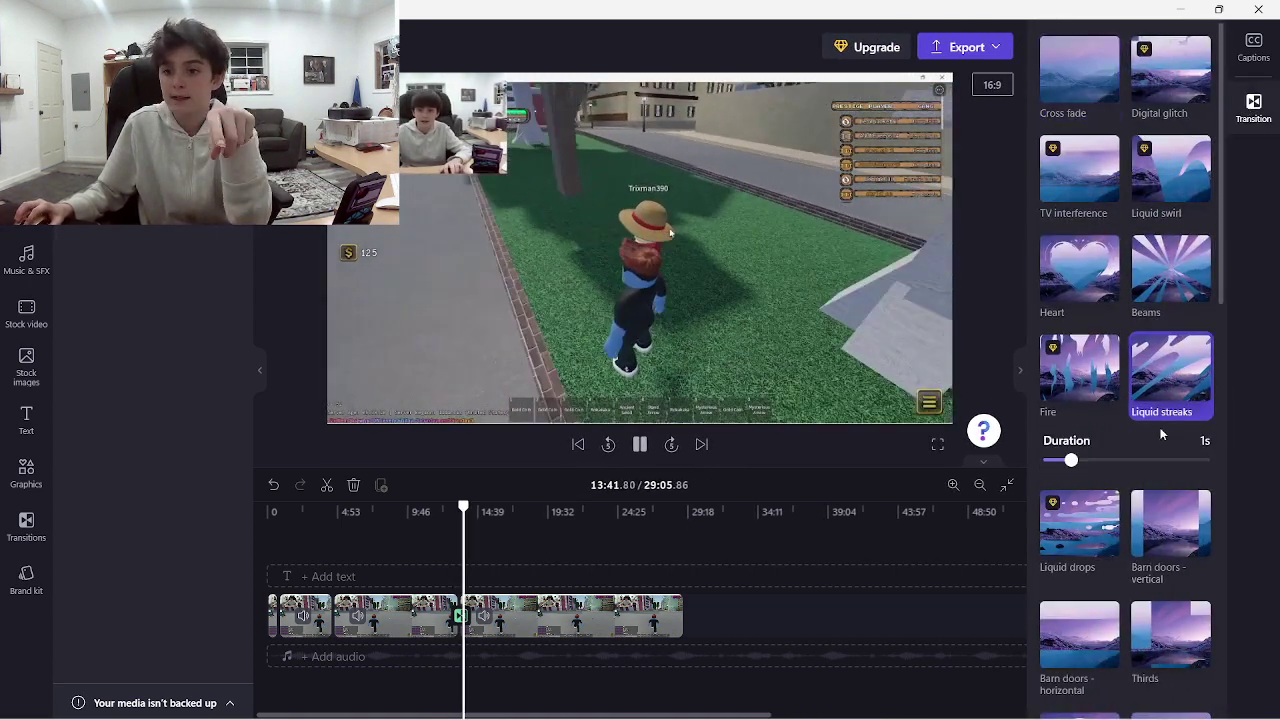
pyautogui.click(640, 450)
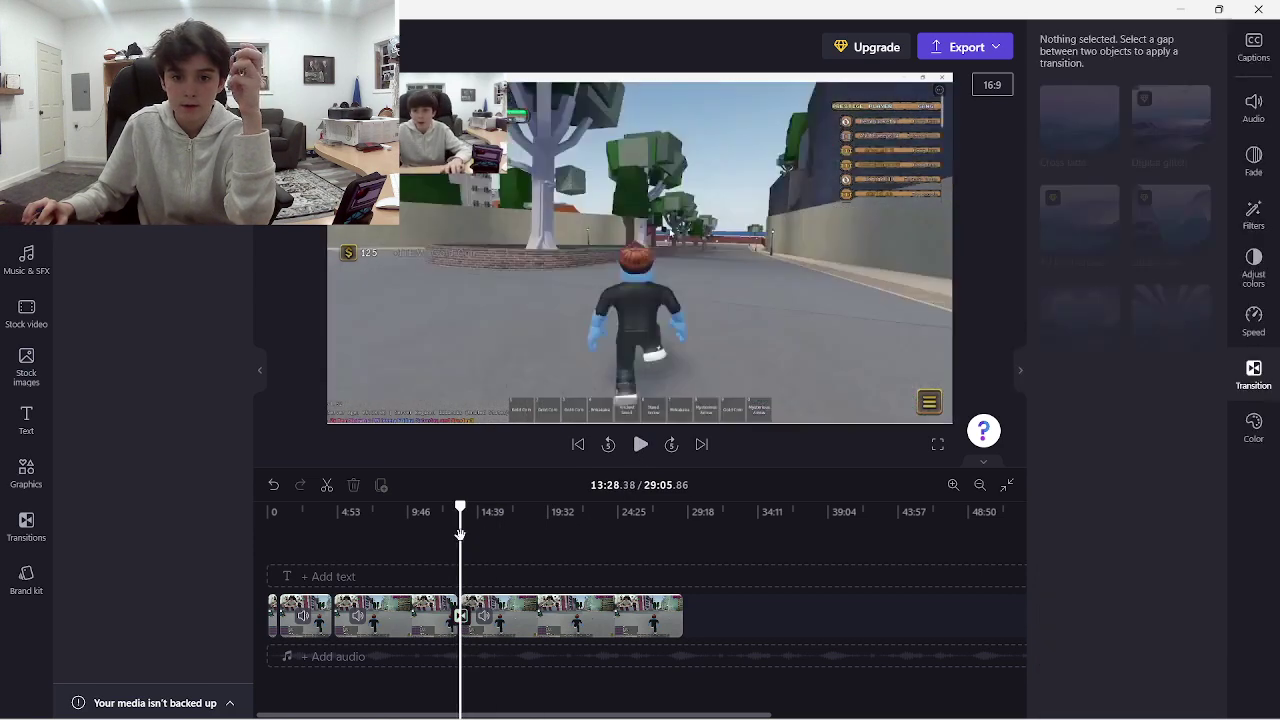
pyautogui.press('space')
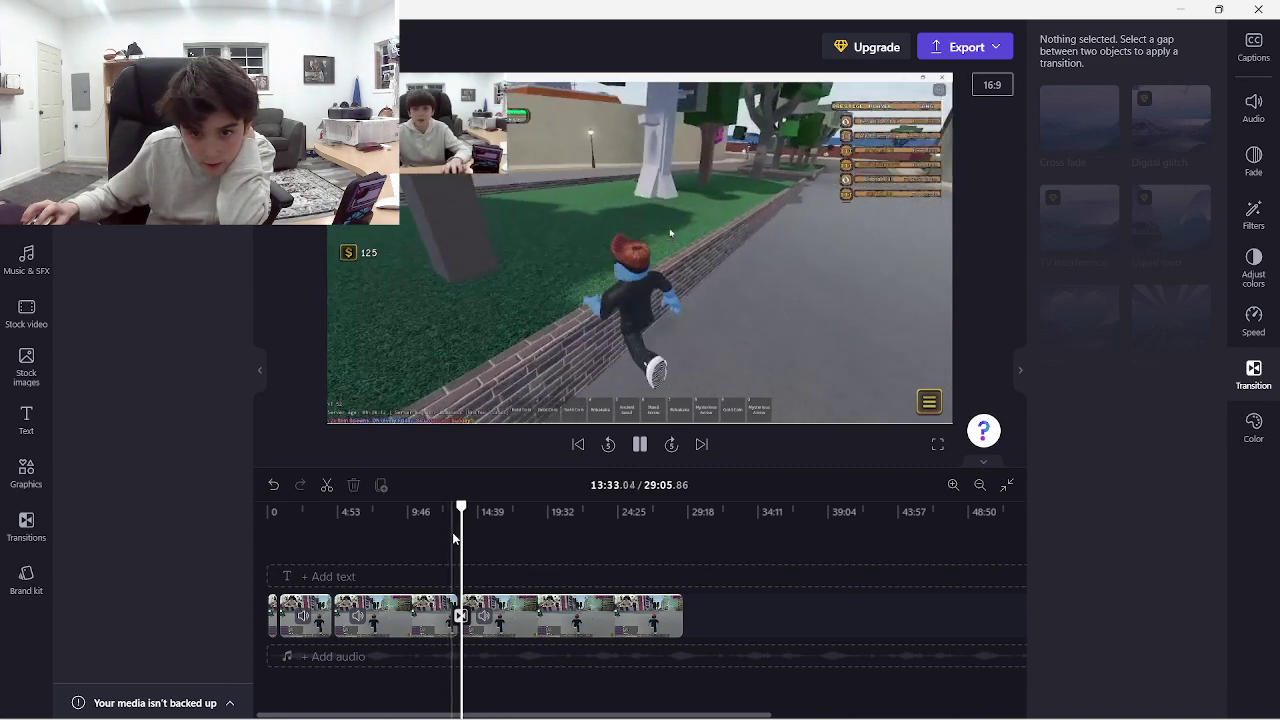
# Replay from about 13:08, then select the join between the first and second clips.
pyautogui.click(456, 533)
pyautogui.press('space')
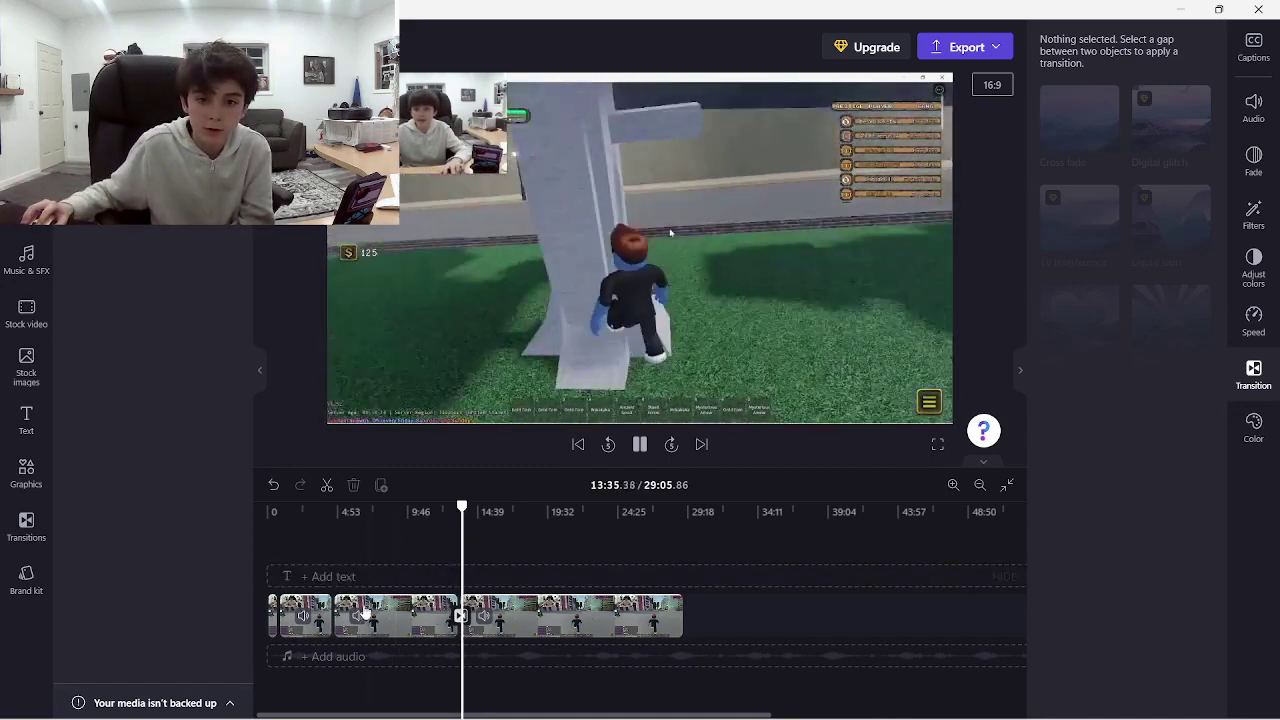
pyautogui.click(333, 616)
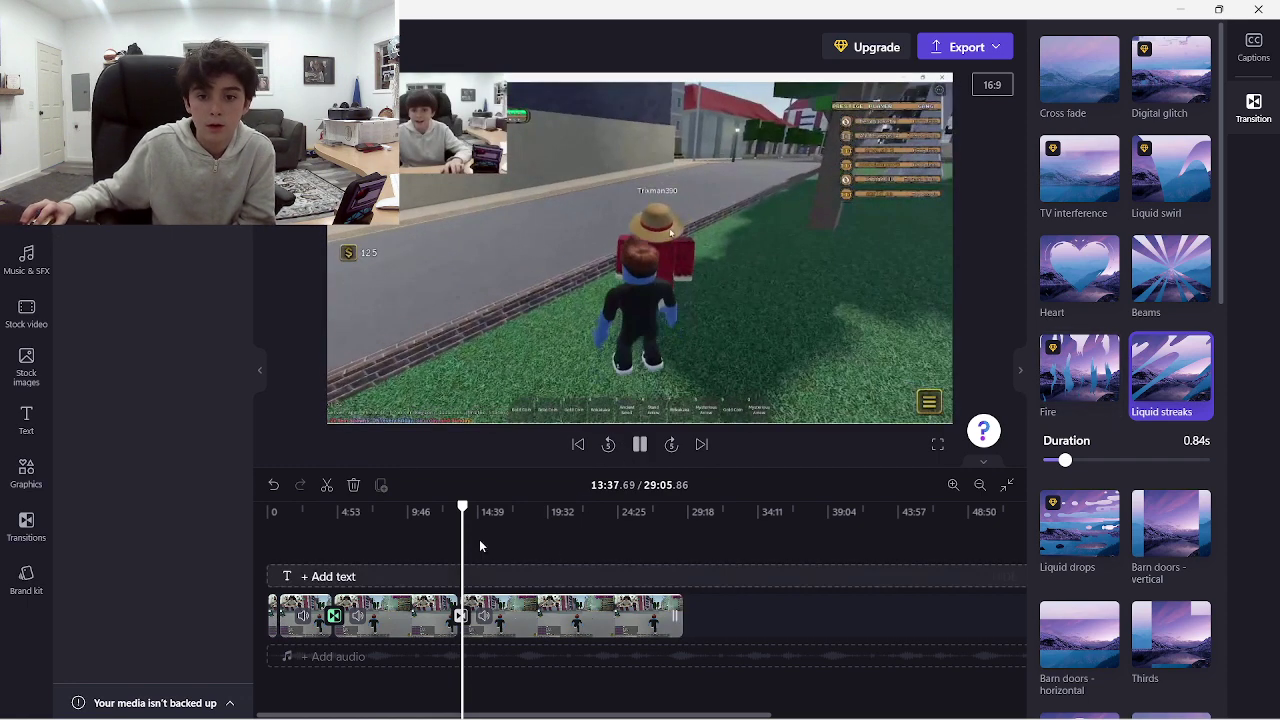
pyautogui.moveTo(472, 533); pyautogui.dragTo(585, 520)
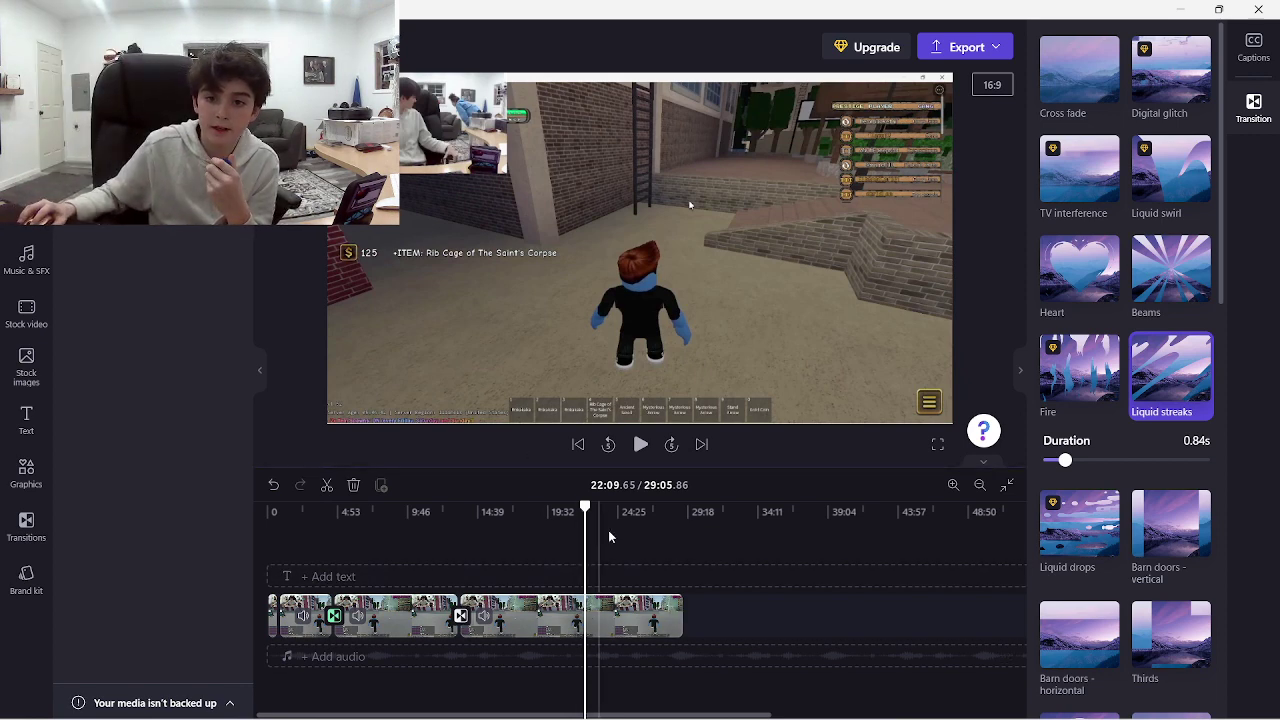
pyautogui.moveTo(609, 537); pyautogui.dragTo(650, 533)
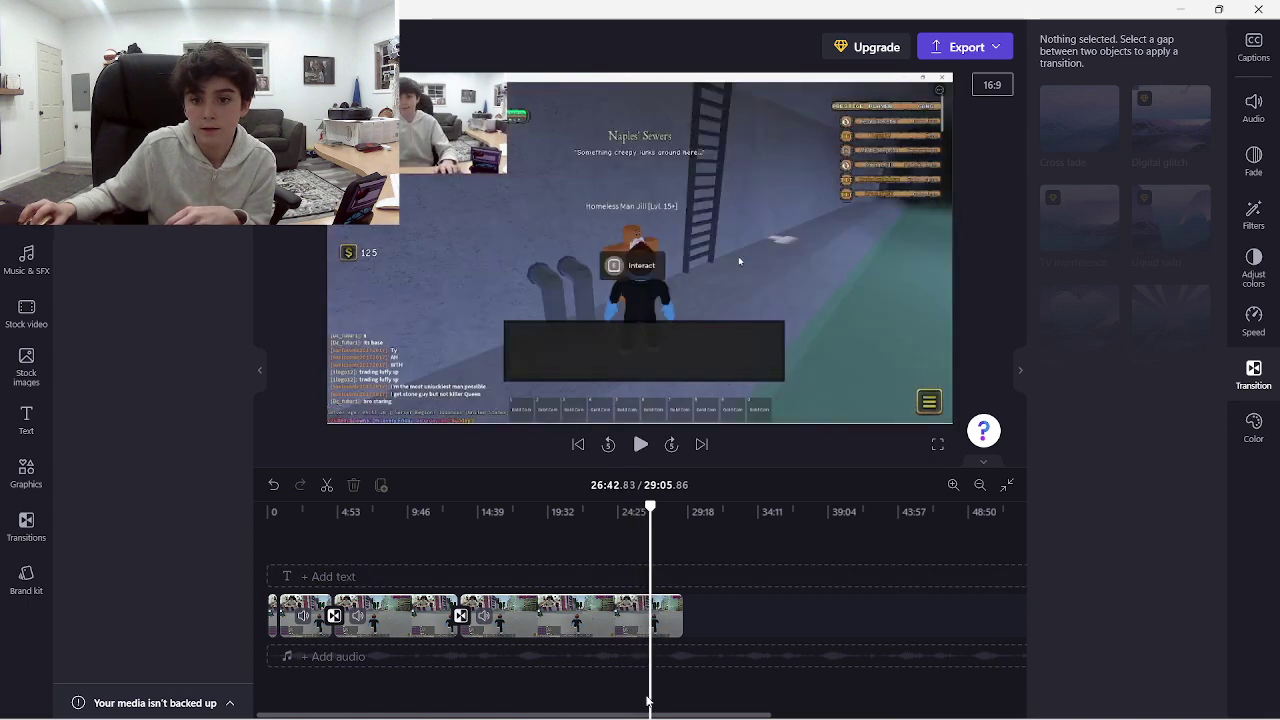
# Split the third clip at 26:42 and skim forward to about 27:58.
pyautogui.click(664, 615)
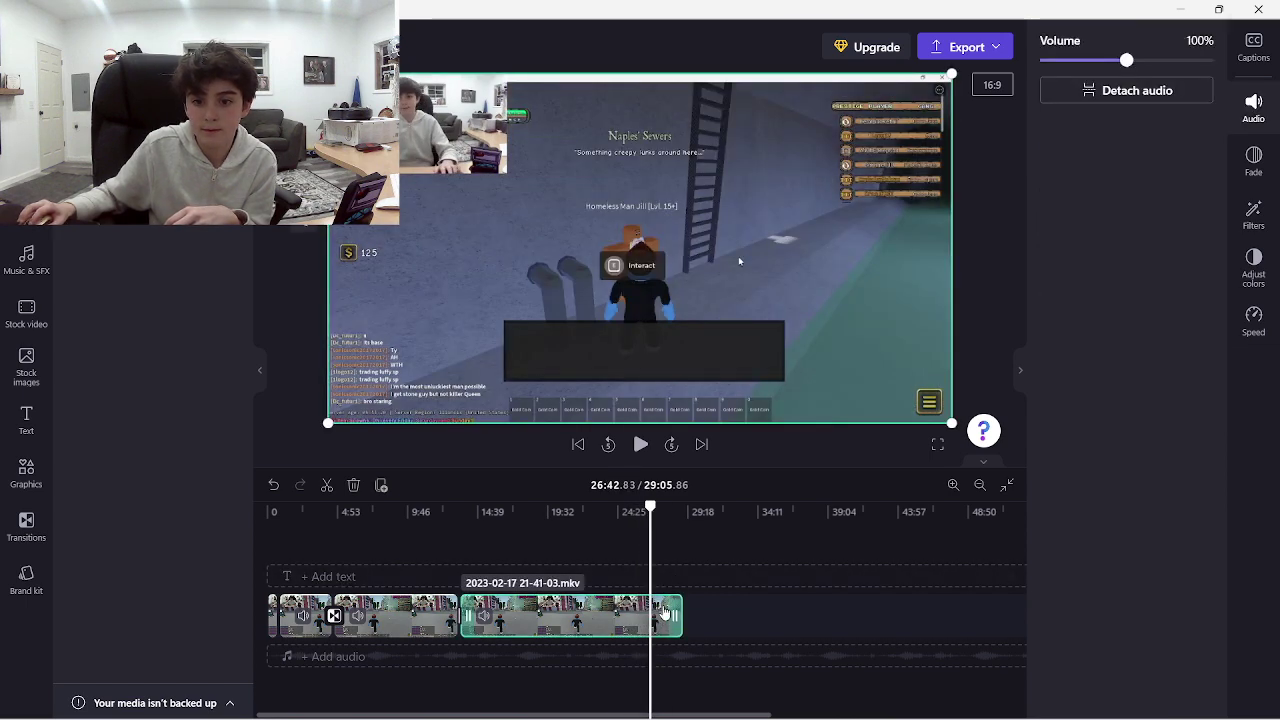
pyautogui.rightClick(664, 612)
pyautogui.click(720, 533)
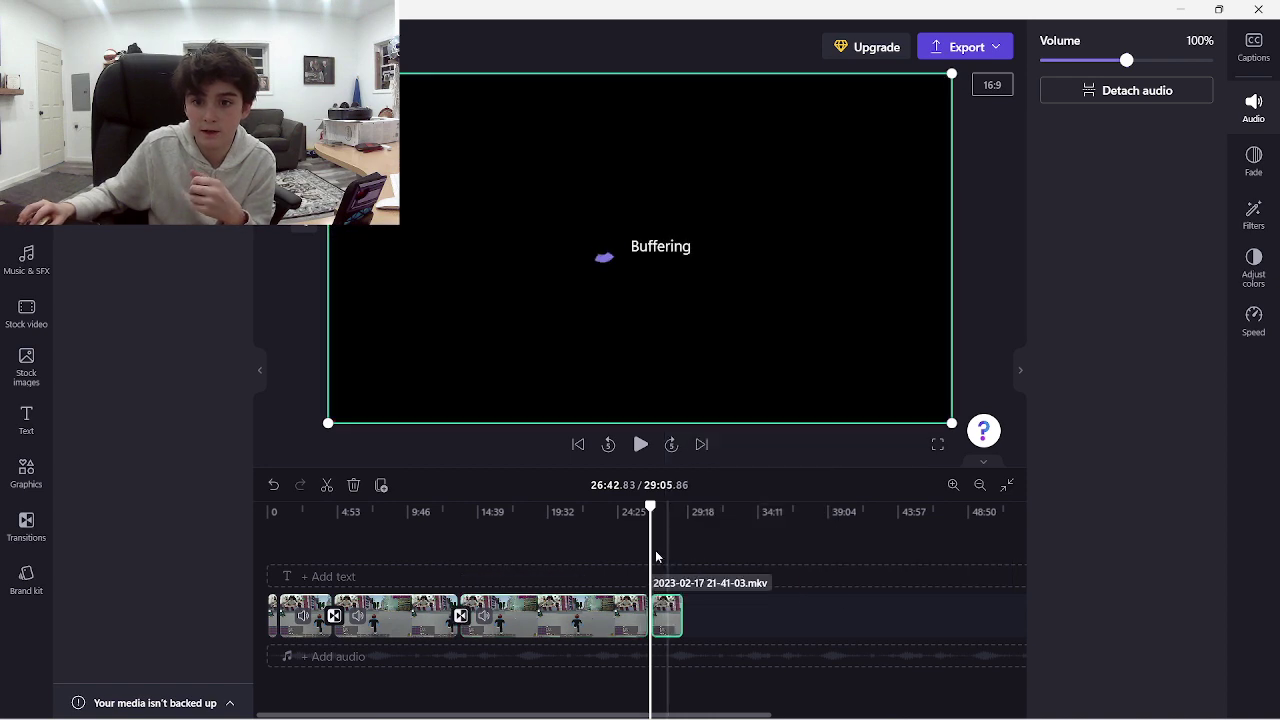
pyautogui.moveTo(656, 557); pyautogui.dragTo(669, 549)
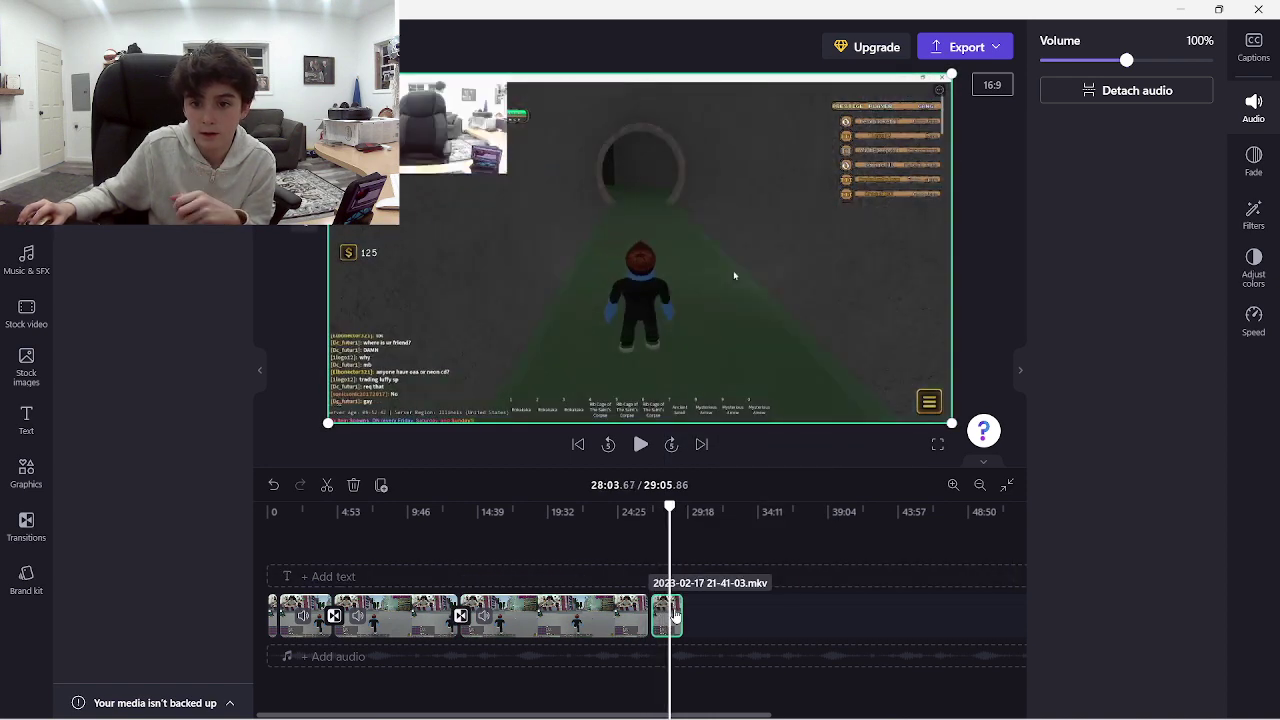
# Split the clip again at 28:14 and select the last piece.
pyautogui.click(667, 613)
pyautogui.click(671, 614)
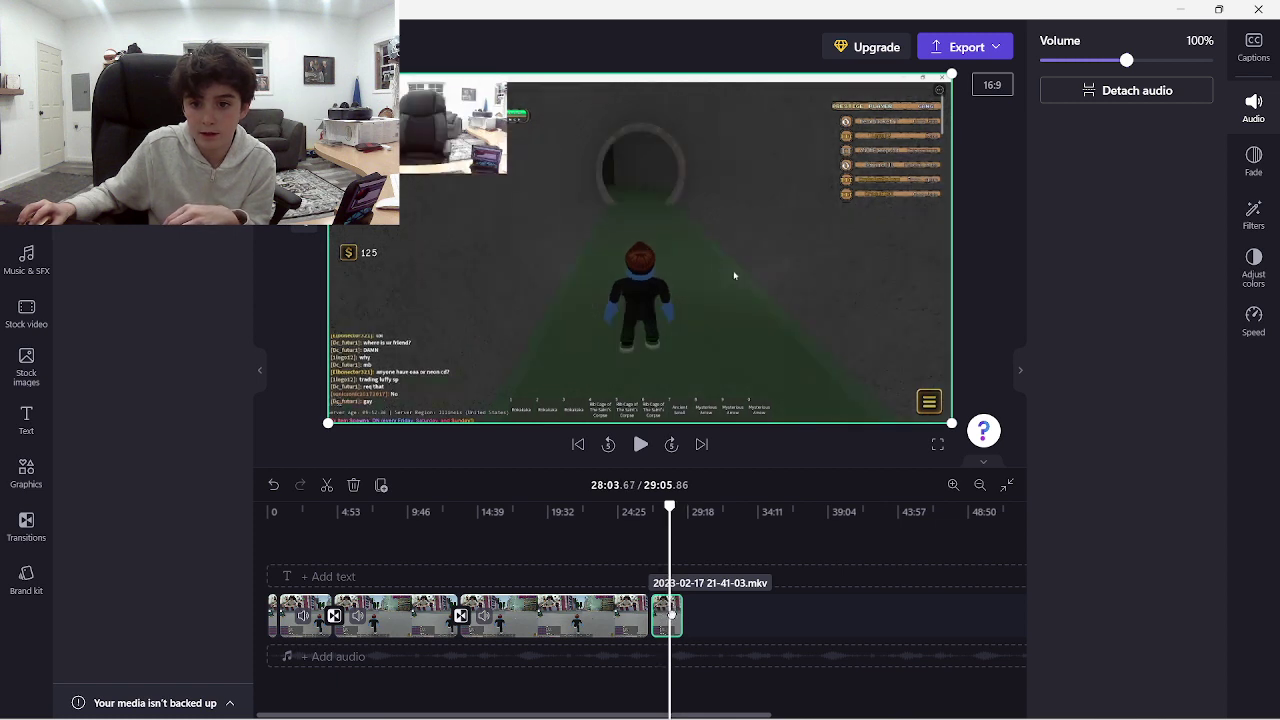
pyautogui.rightClick(667, 625)
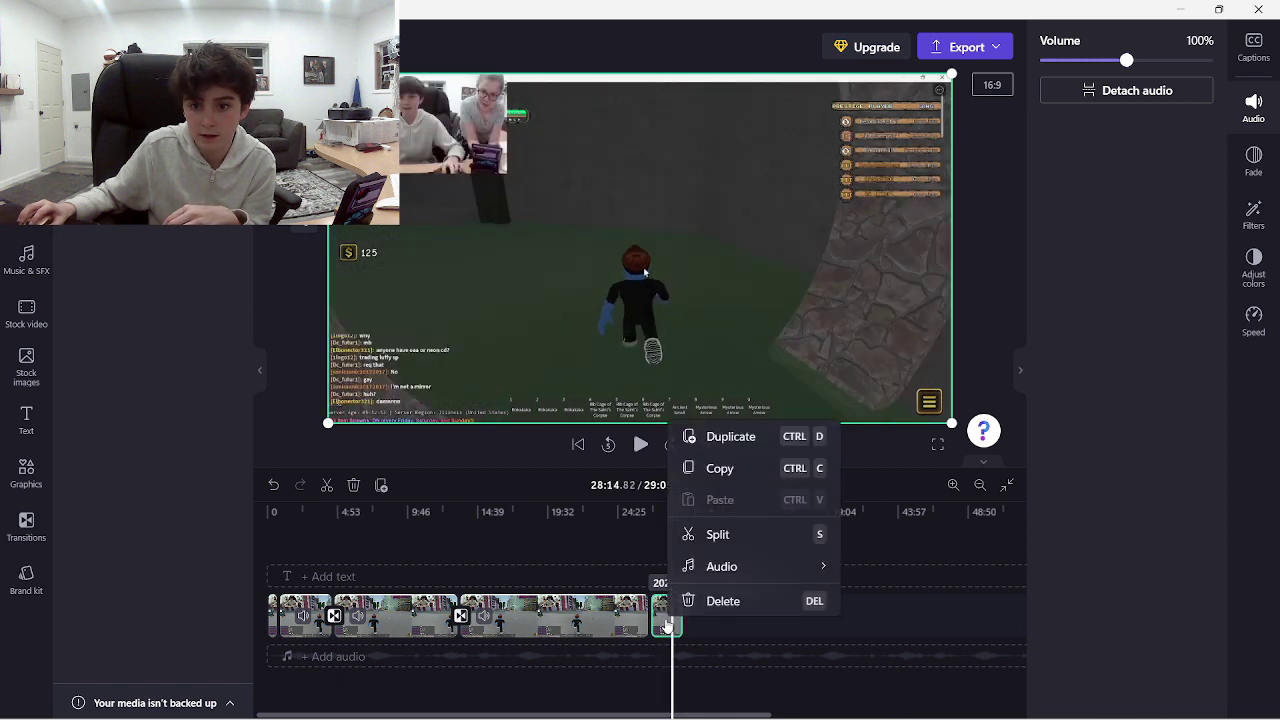
pyautogui.click(714, 532)
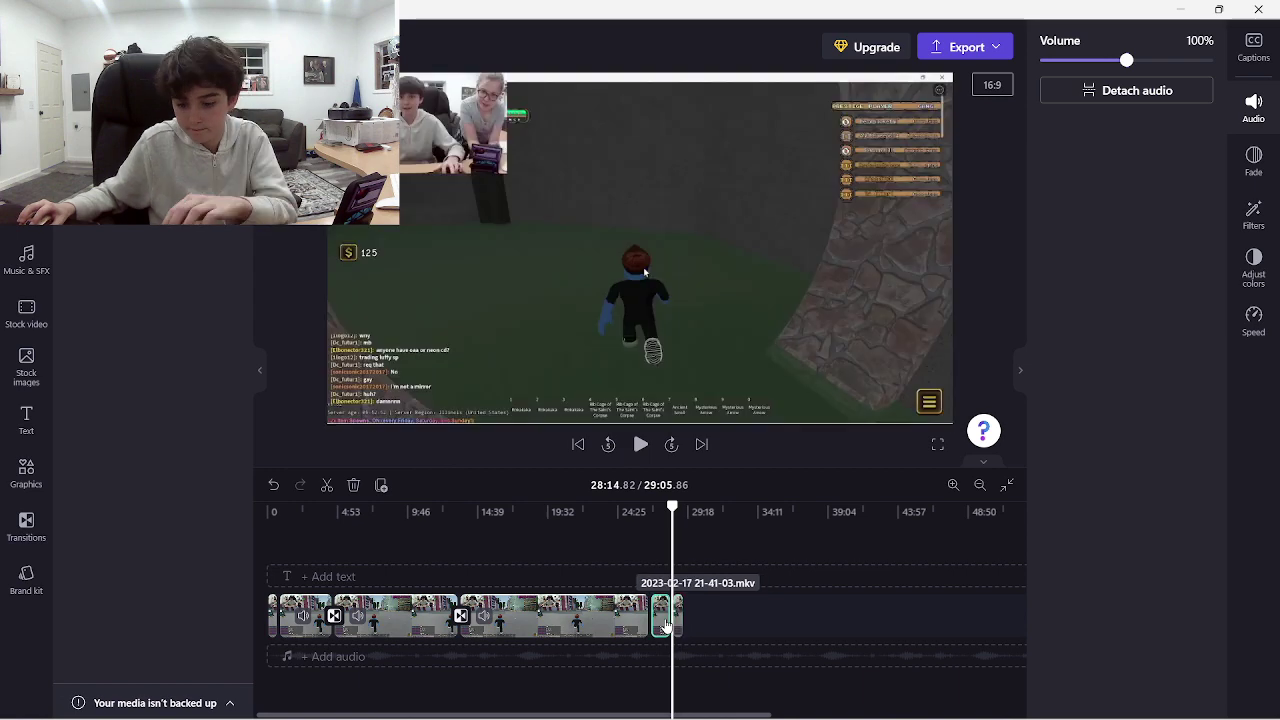
pyautogui.click(650, 617)
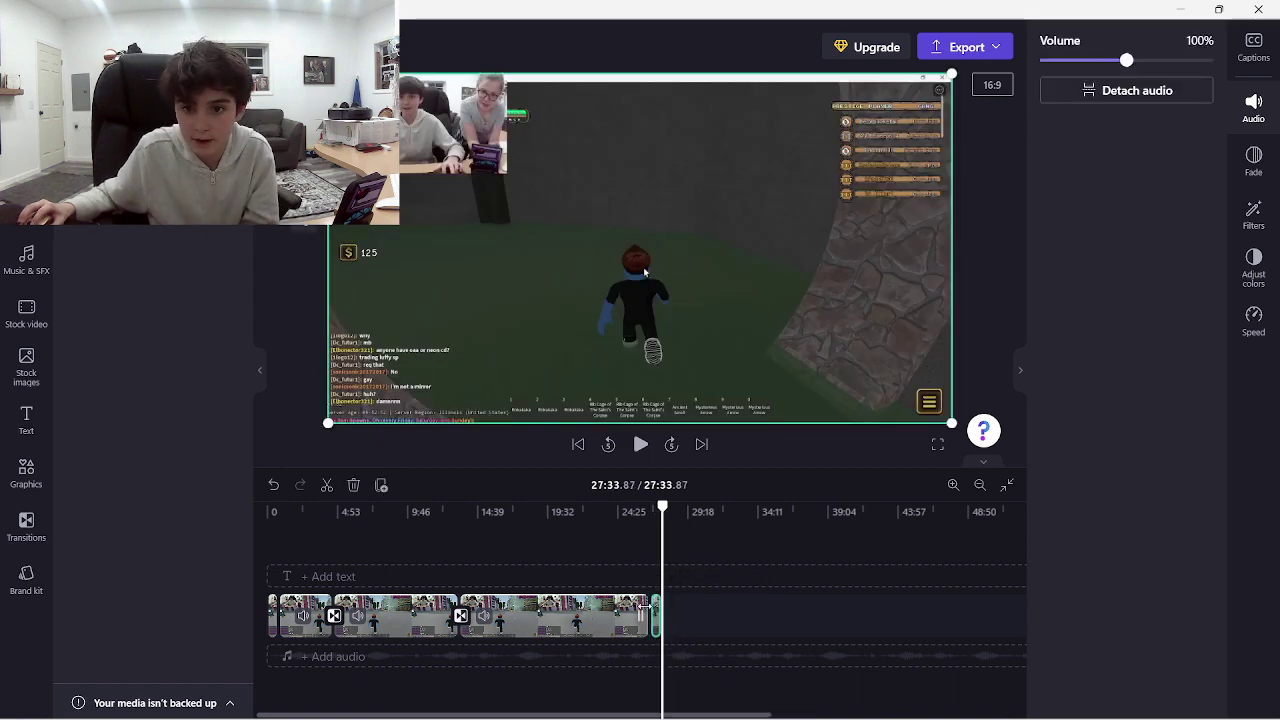
pyautogui.click(648, 544)
pyautogui.press('space')
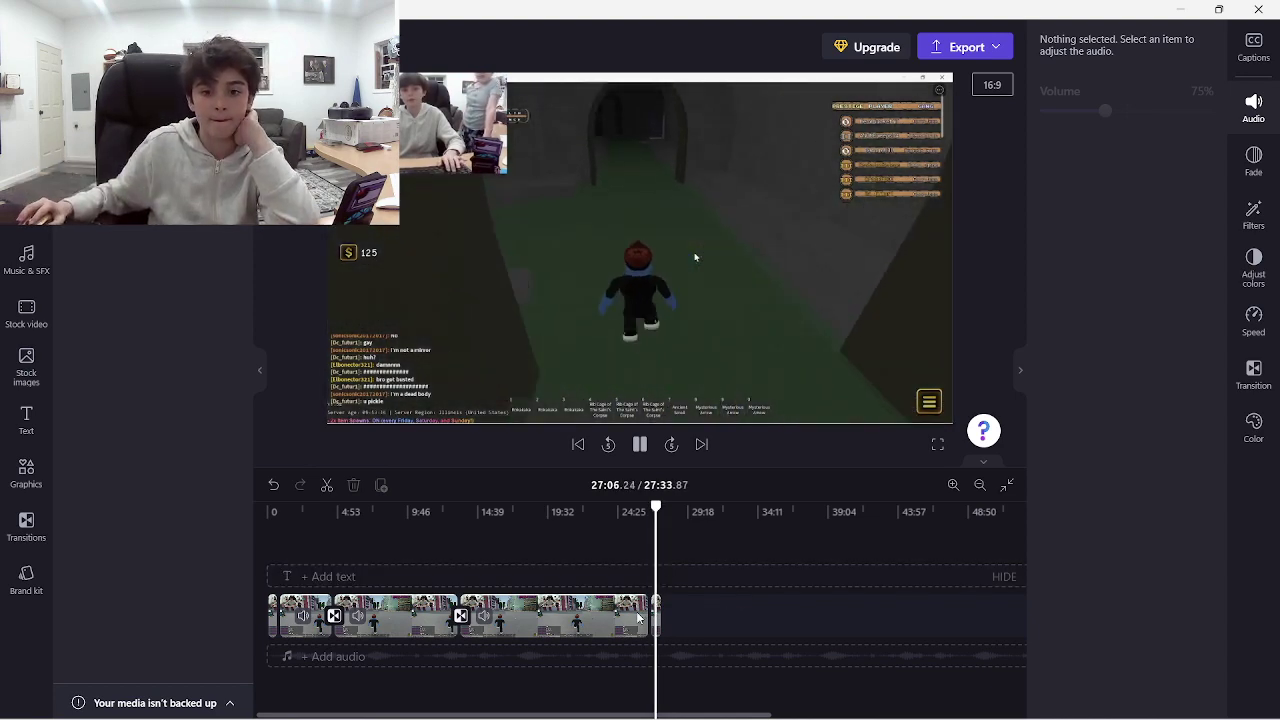
# Split the third clip at 19:41.
pyautogui.click(535, 615)
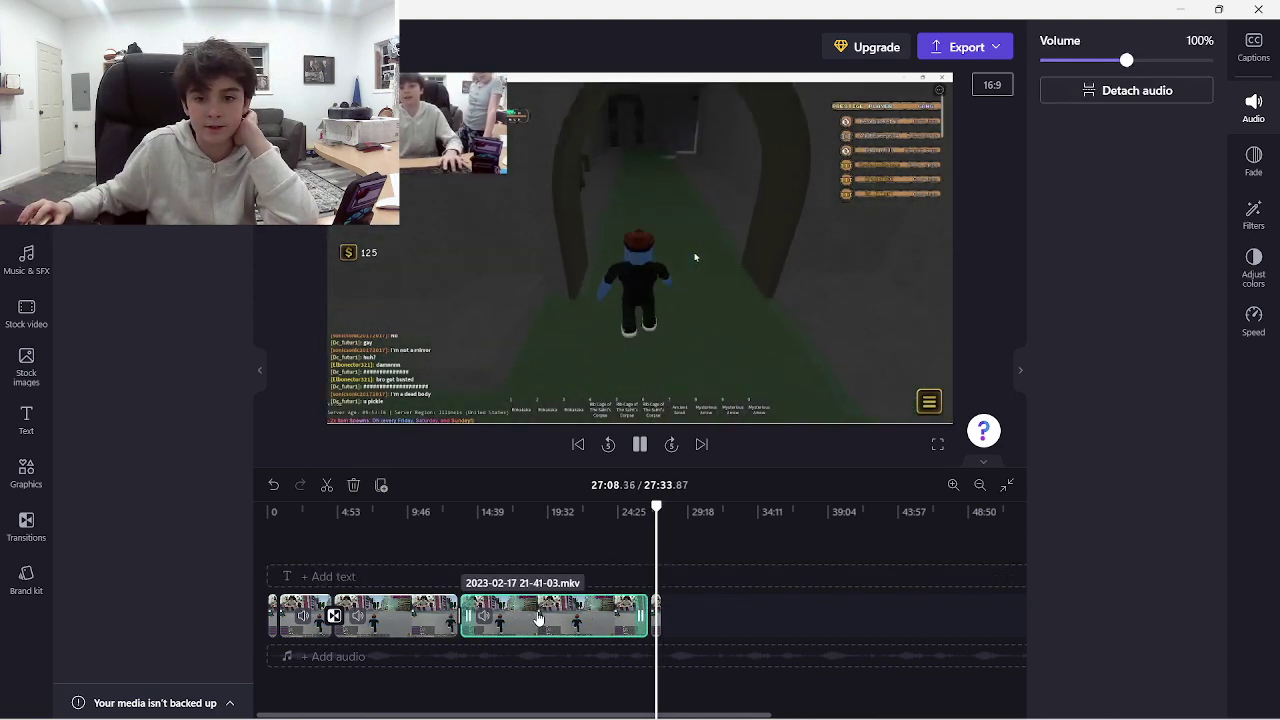
pyautogui.click(549, 536)
pyautogui.rightClick(566, 614)
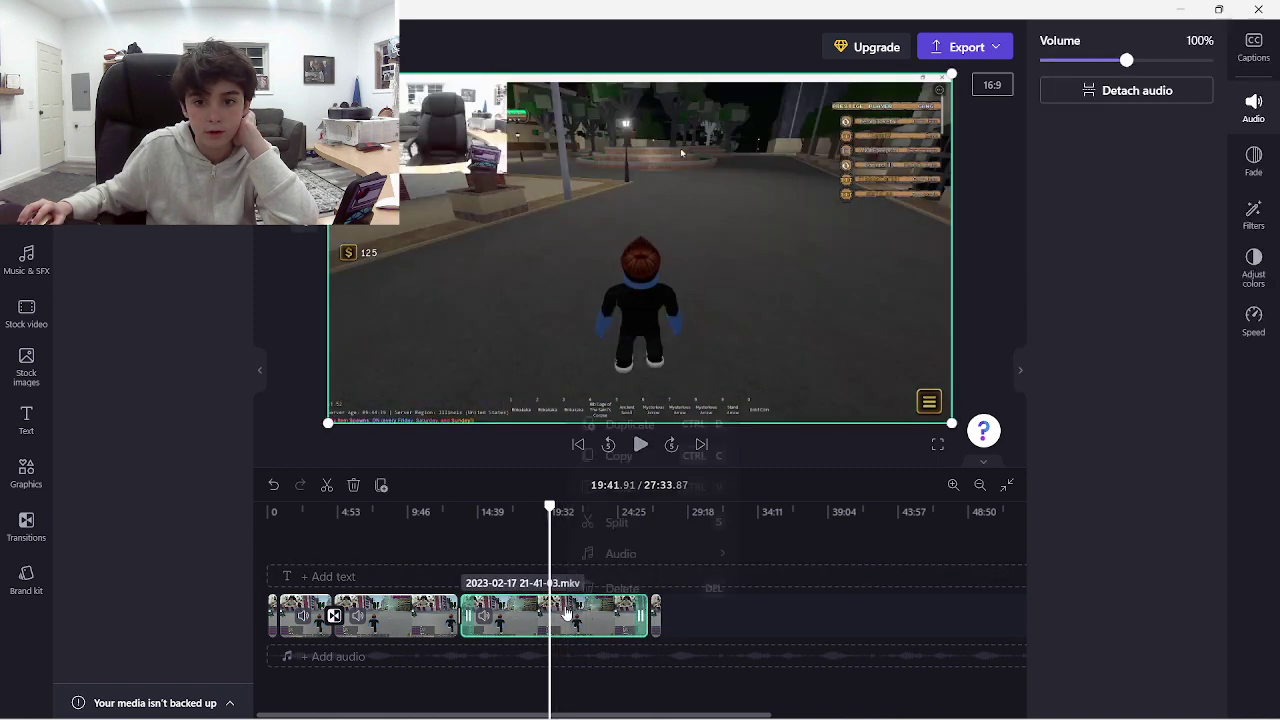
pyautogui.click(585, 523)
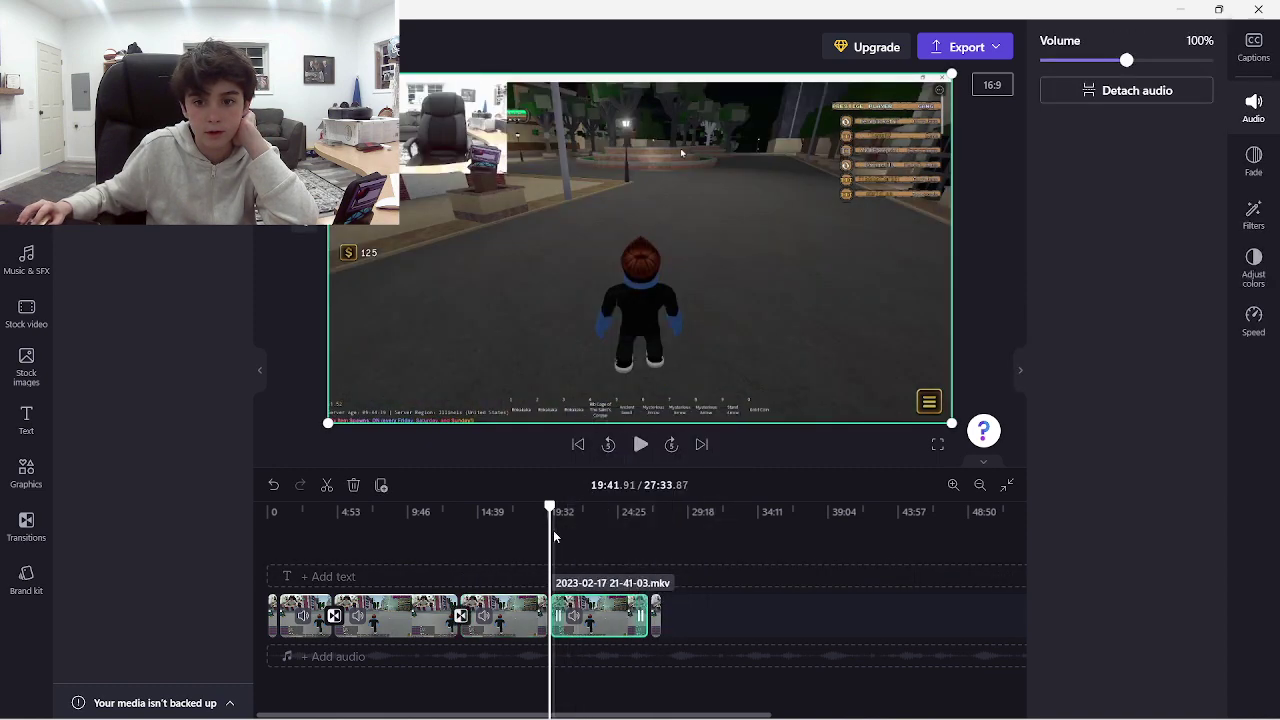
# Split the remaining piece of the third clip again at 22:54.
pyautogui.click(583, 535)
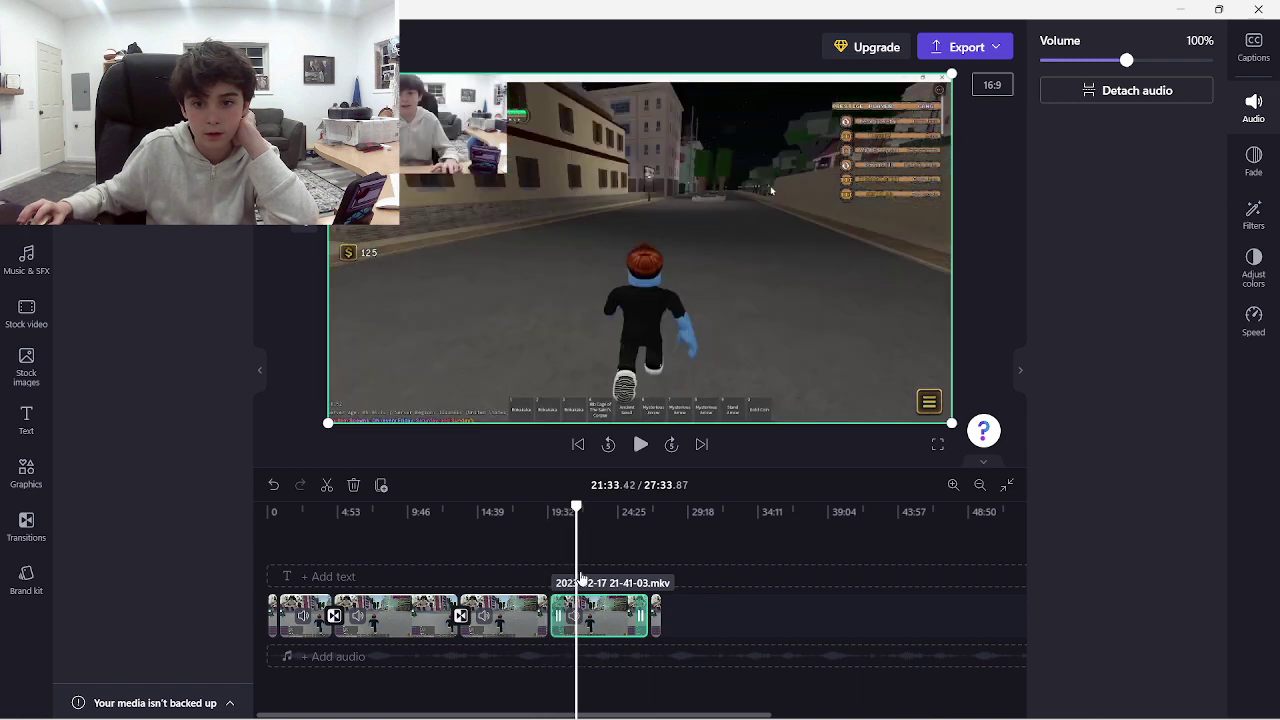
pyautogui.click(587, 545)
pyautogui.click(595, 545)
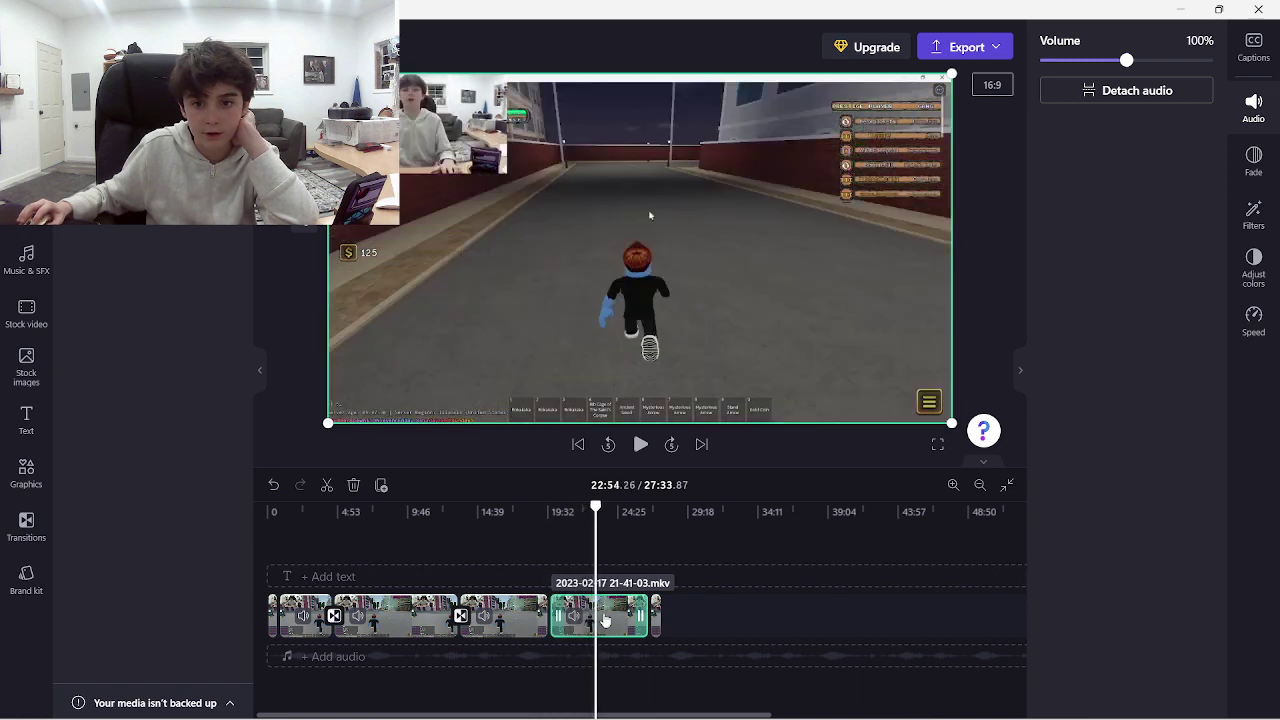
pyautogui.rightClick(607, 619)
pyautogui.click(627, 540)
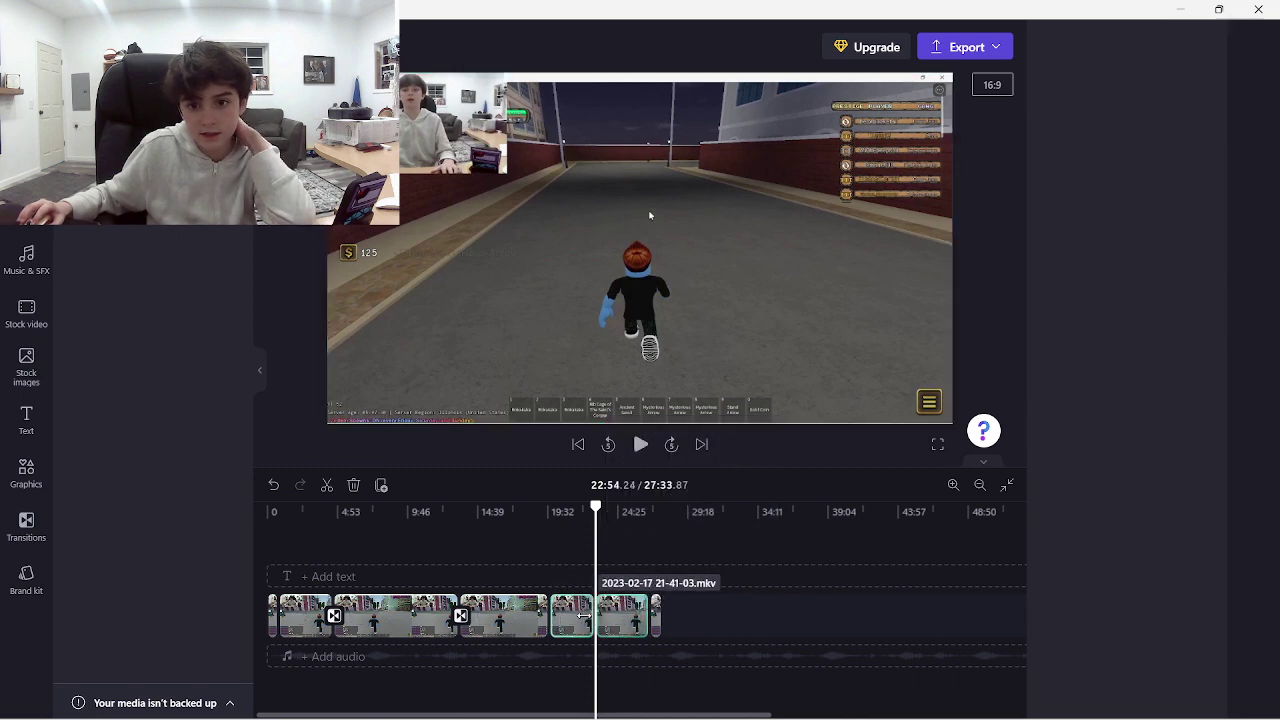
# Delete the 19:41–22:54 piece and slide the next piece left to close the gap.
pyautogui.press('Delete')
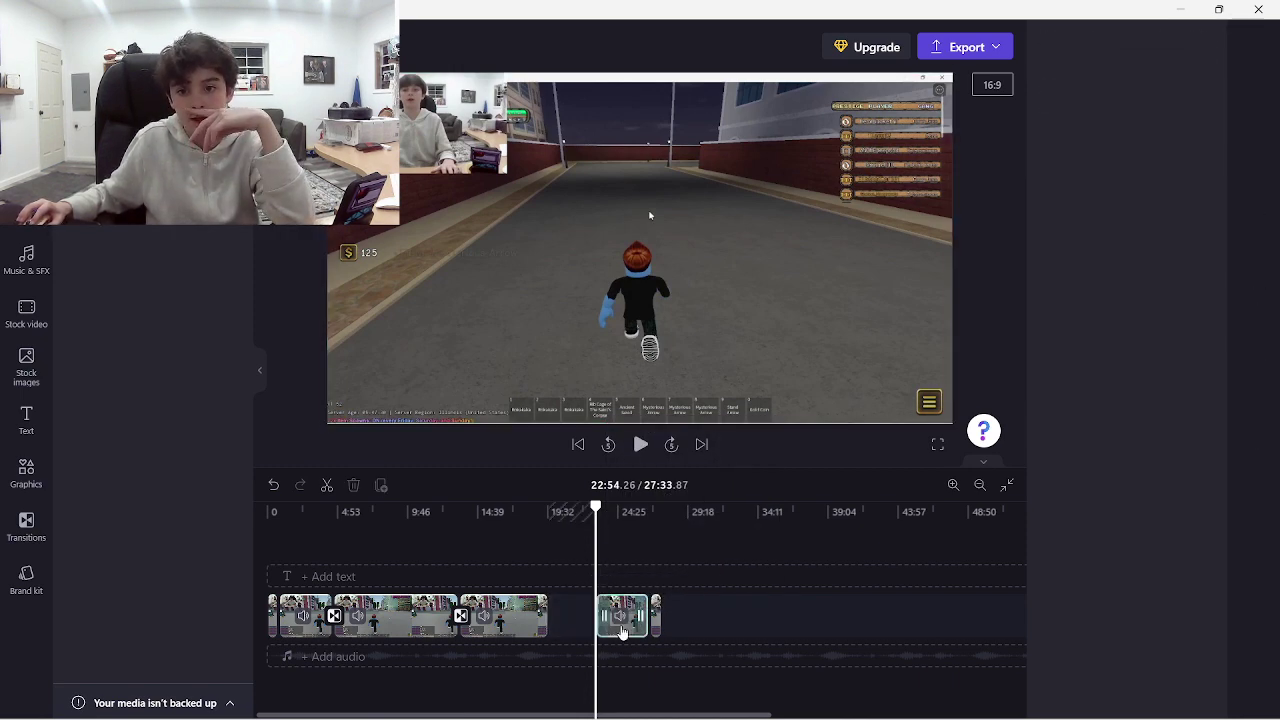
pyautogui.moveTo(621, 632); pyautogui.dragTo(568, 630)
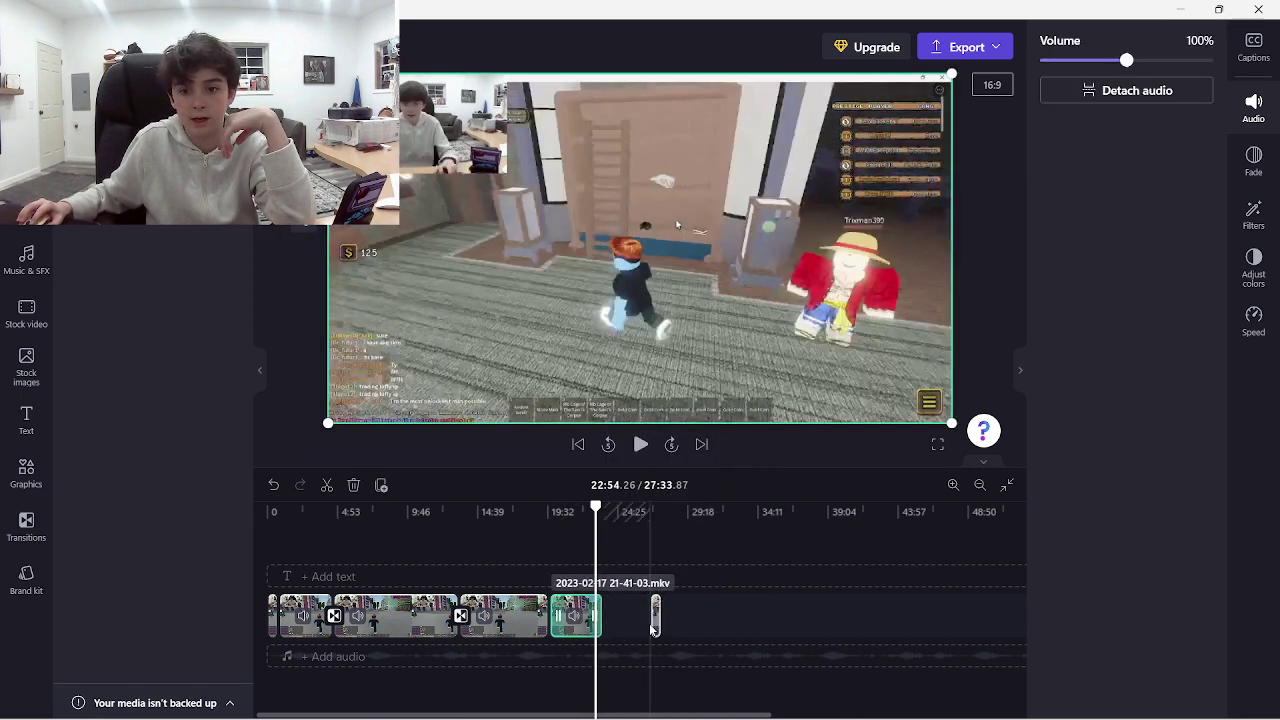
pyautogui.click(656, 623)
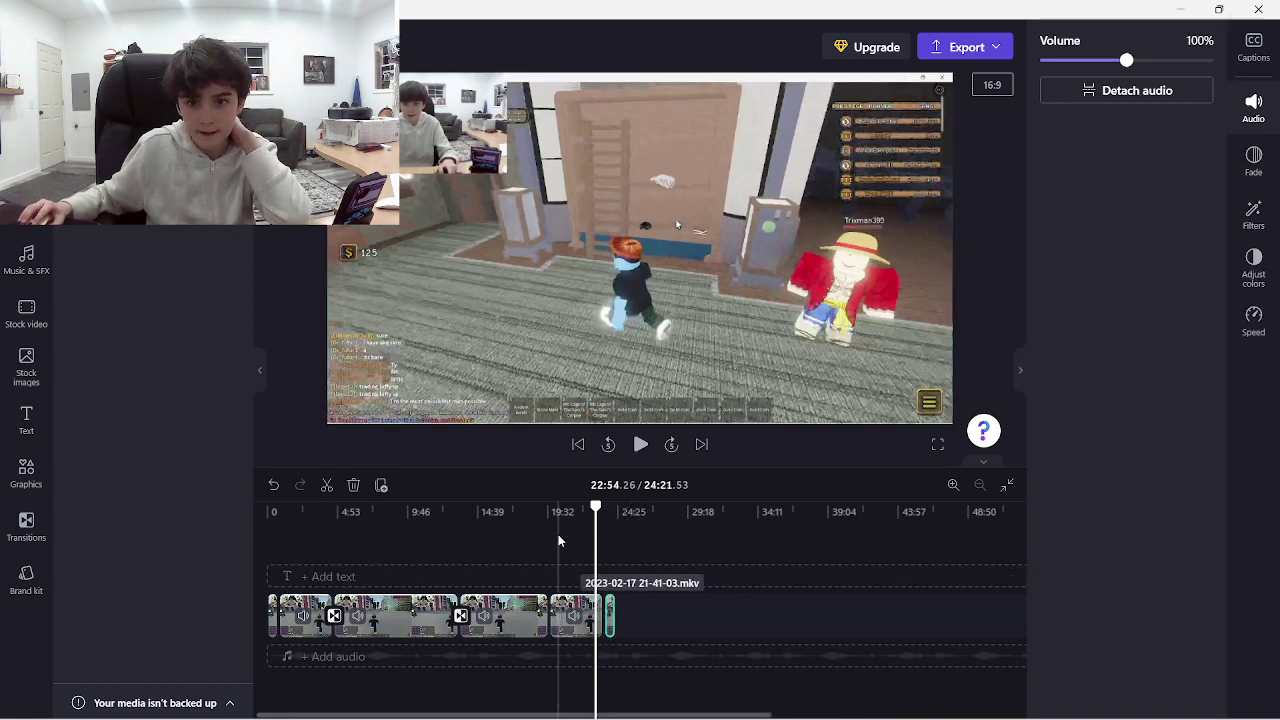
pyautogui.moveTo(558, 540); pyautogui.dragTo(272, 541)
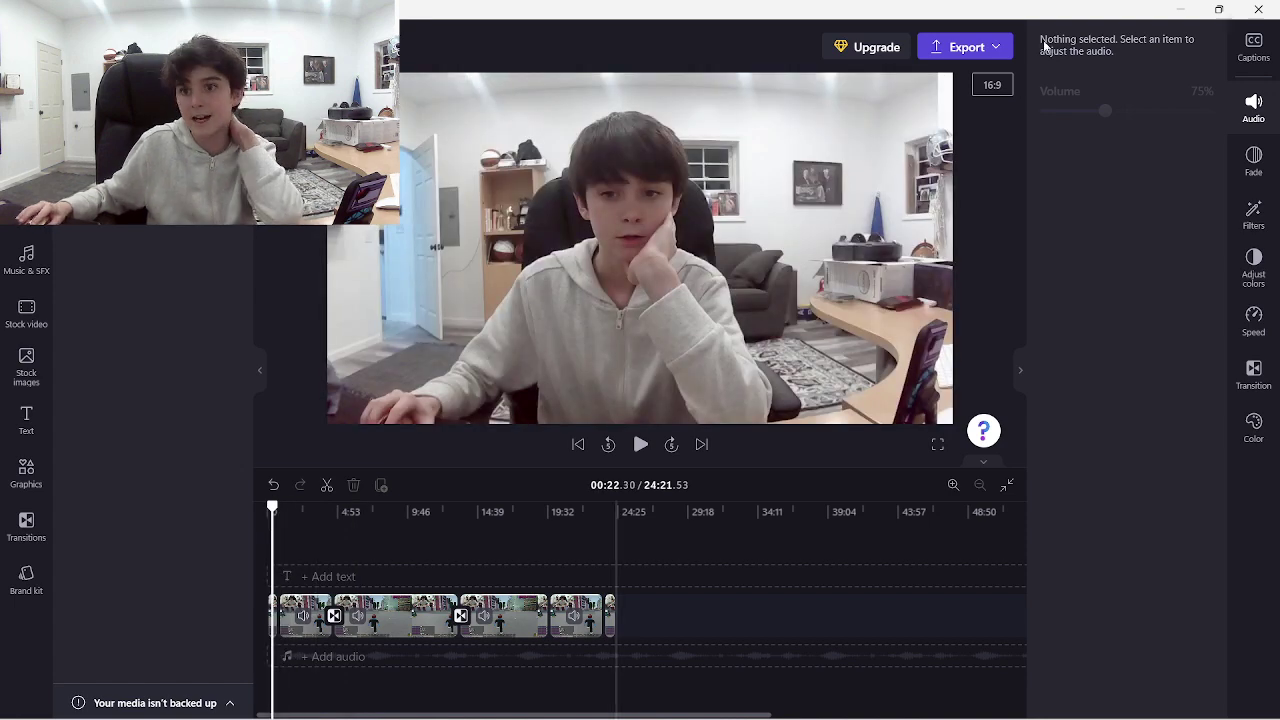
# Export the edited video as an MP4 at 720p quality.
pyautogui.click(965, 47)
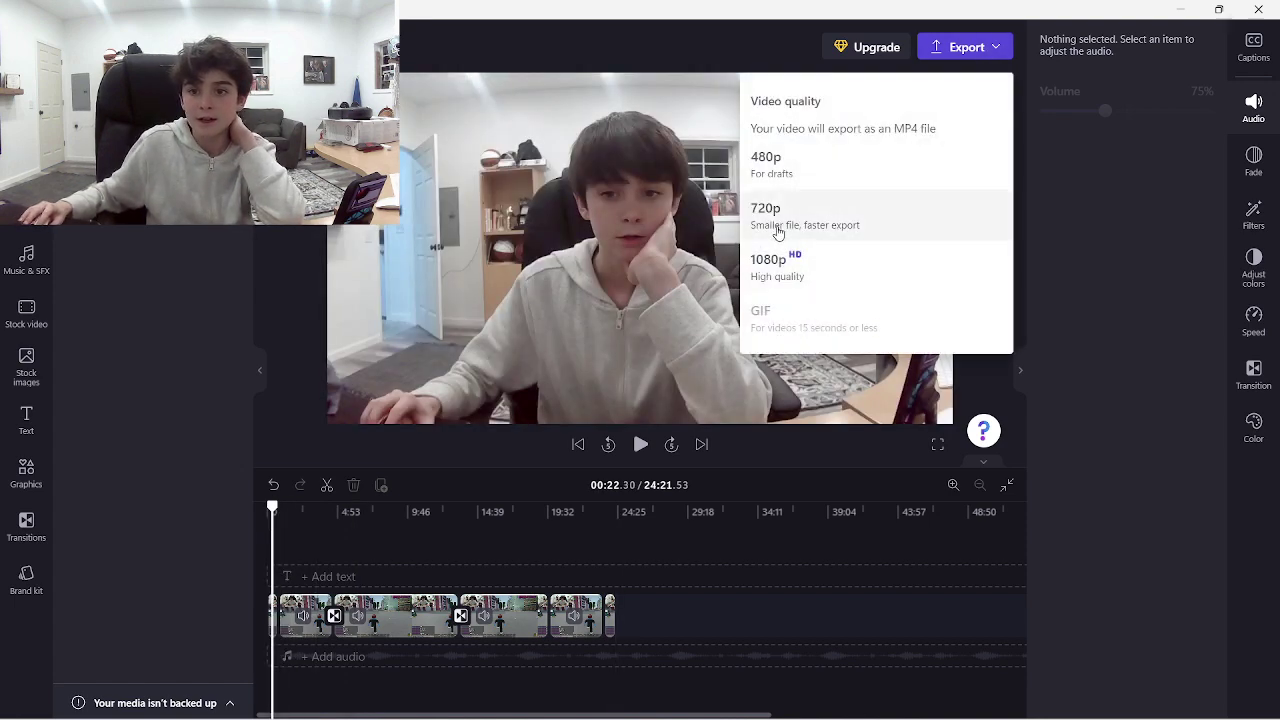
pyautogui.click(779, 232)
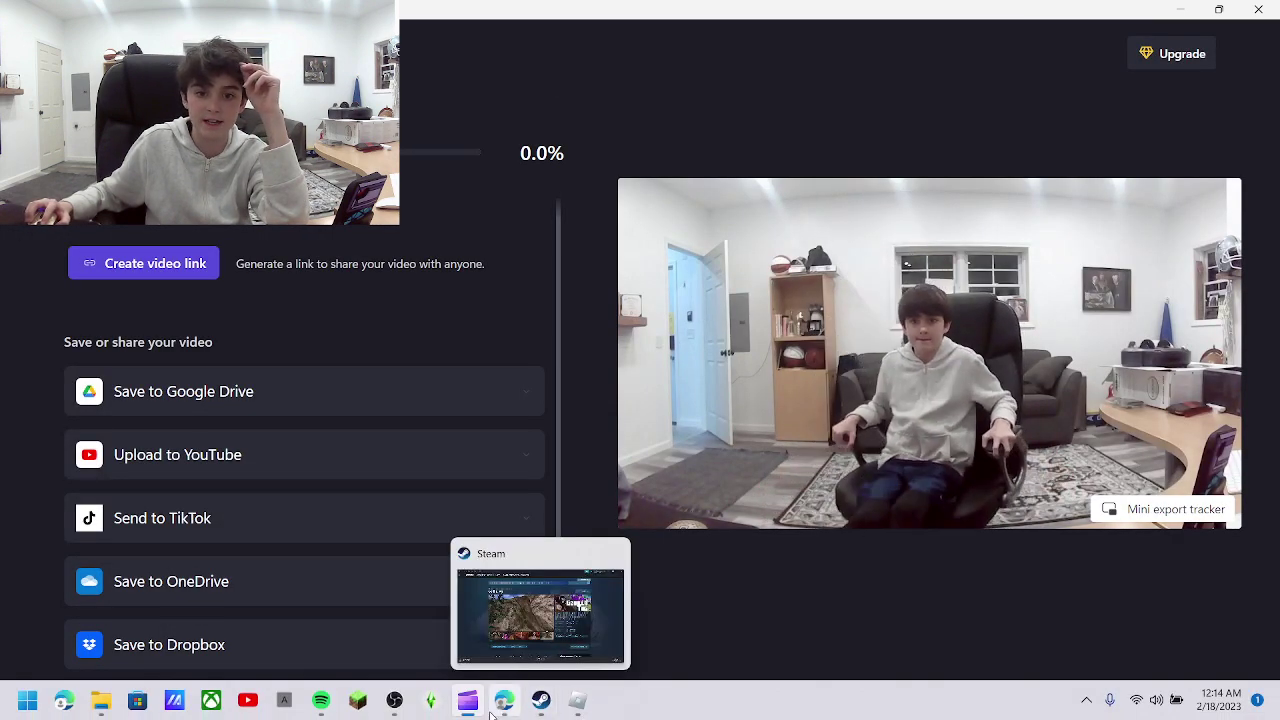
pyautogui.moveTo(378, 712)
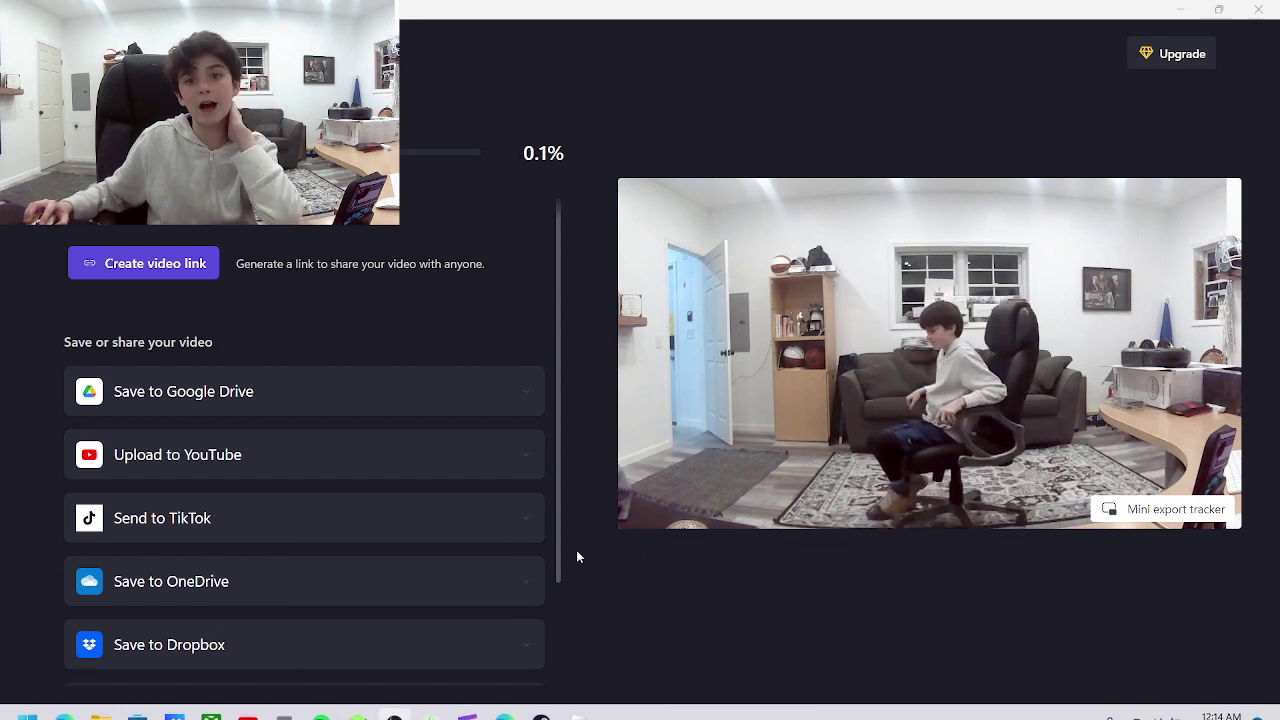